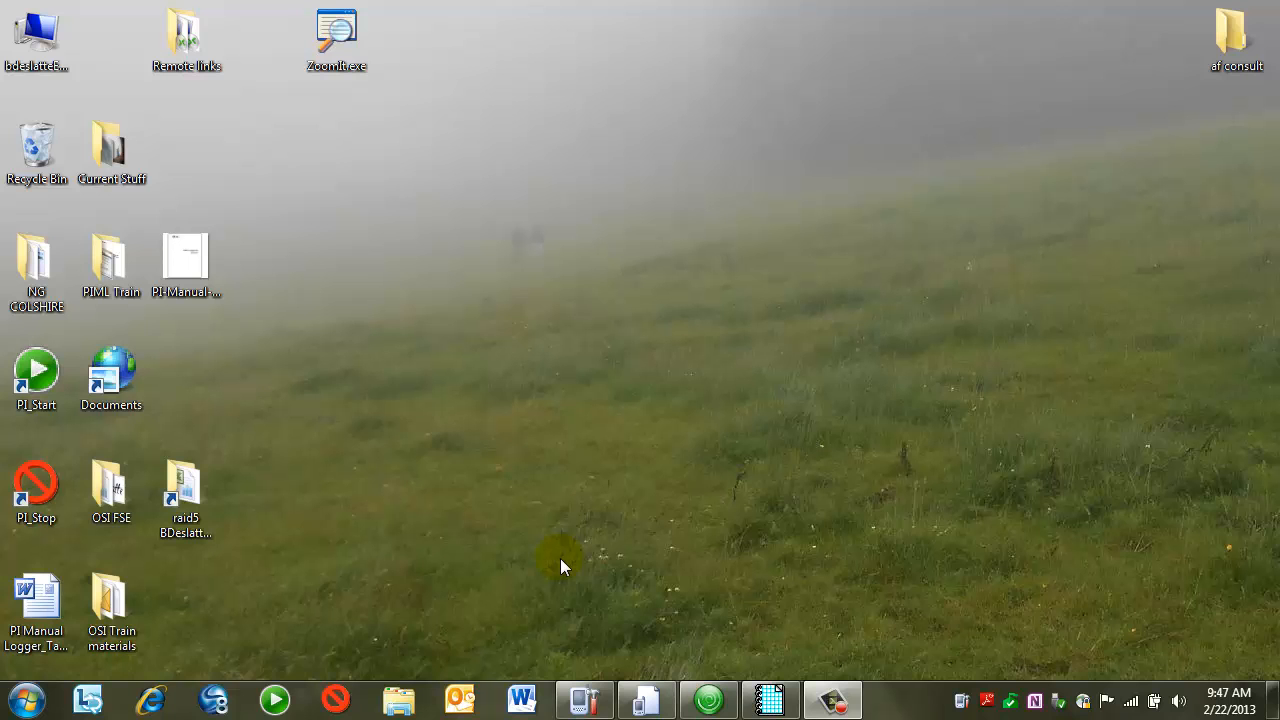
Launch PI Manual Logger as administrator from the PI System program group.
left_click(27, 705)
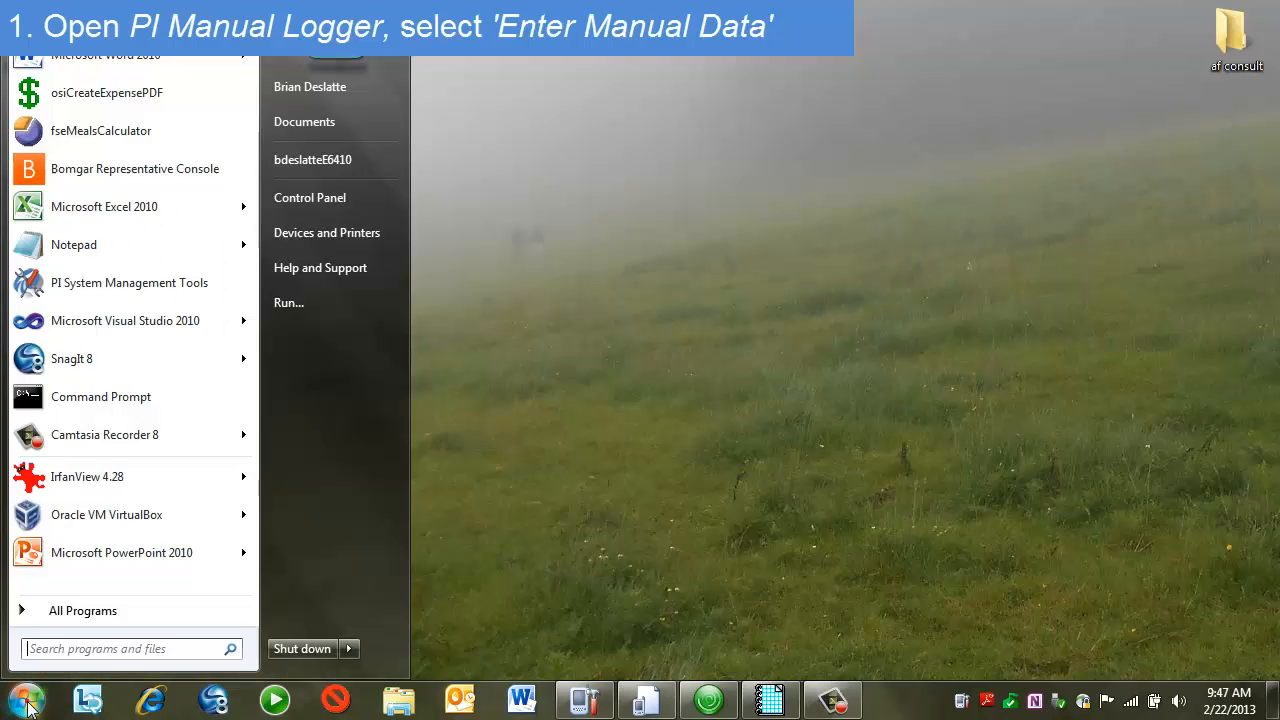
left_click(62, 609)
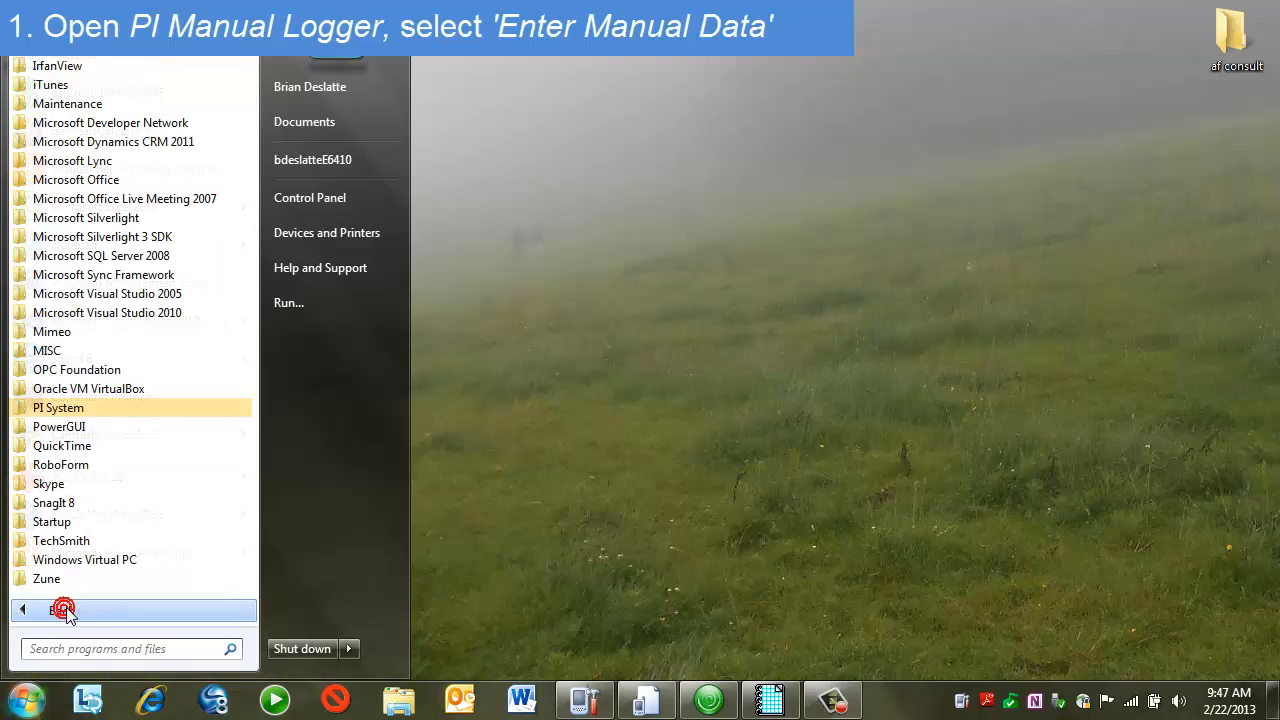
left_click(82, 408)
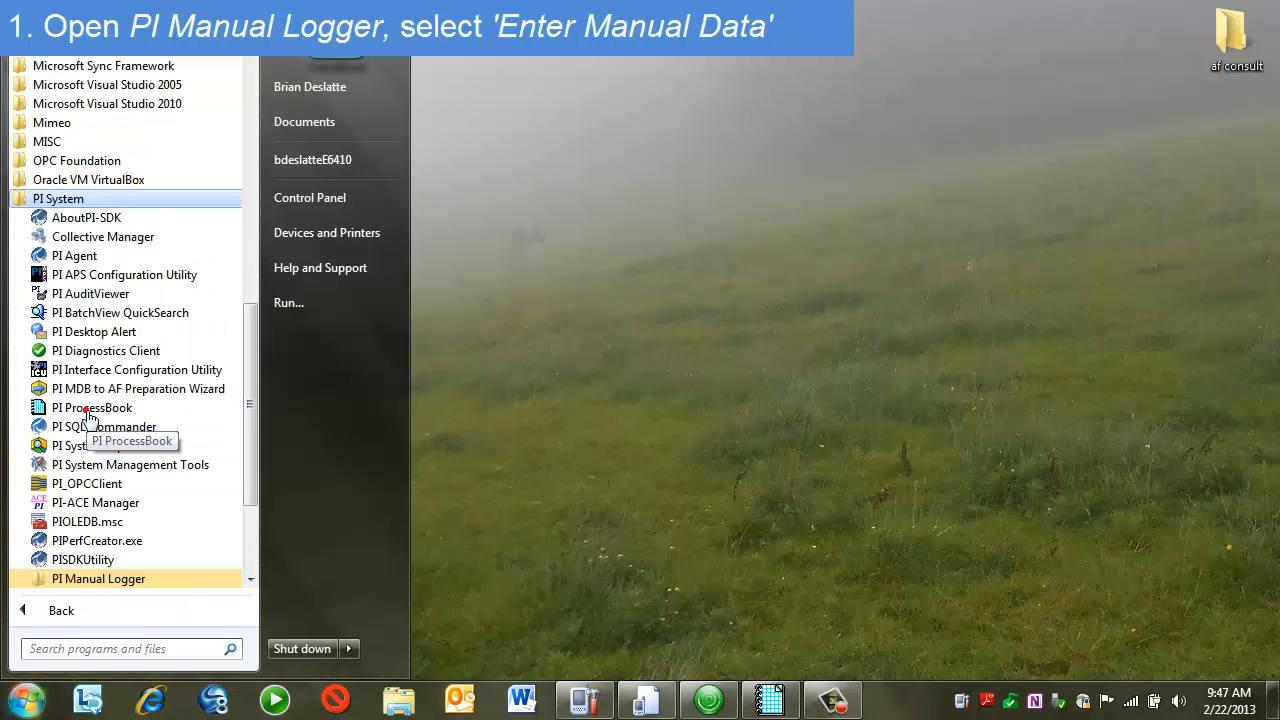
left_click(60, 585)
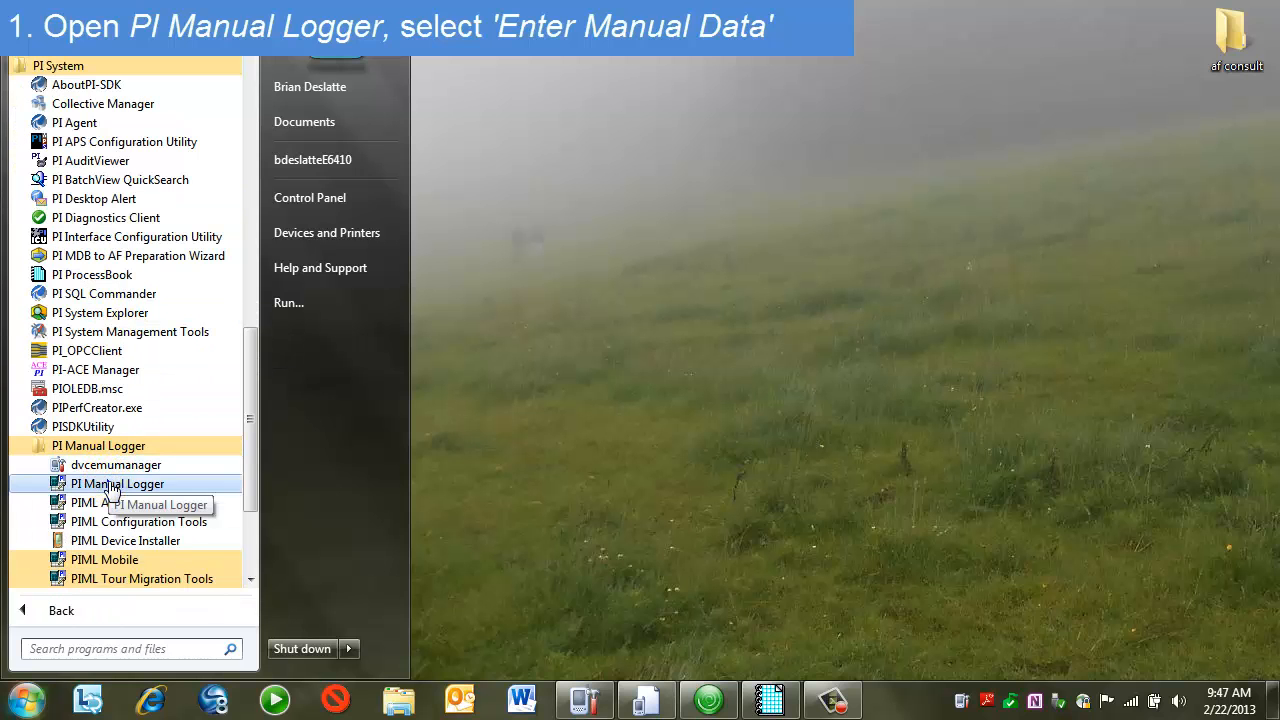
right_click(106, 483)
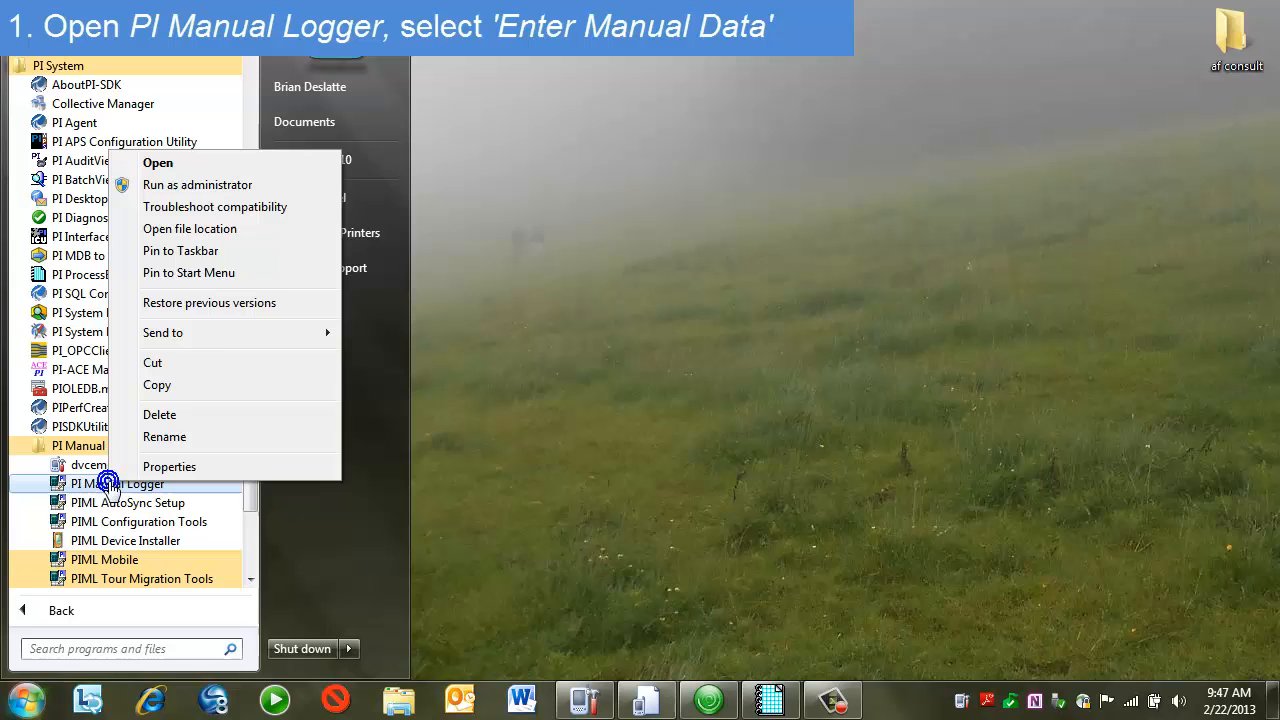
left_click(166, 186)
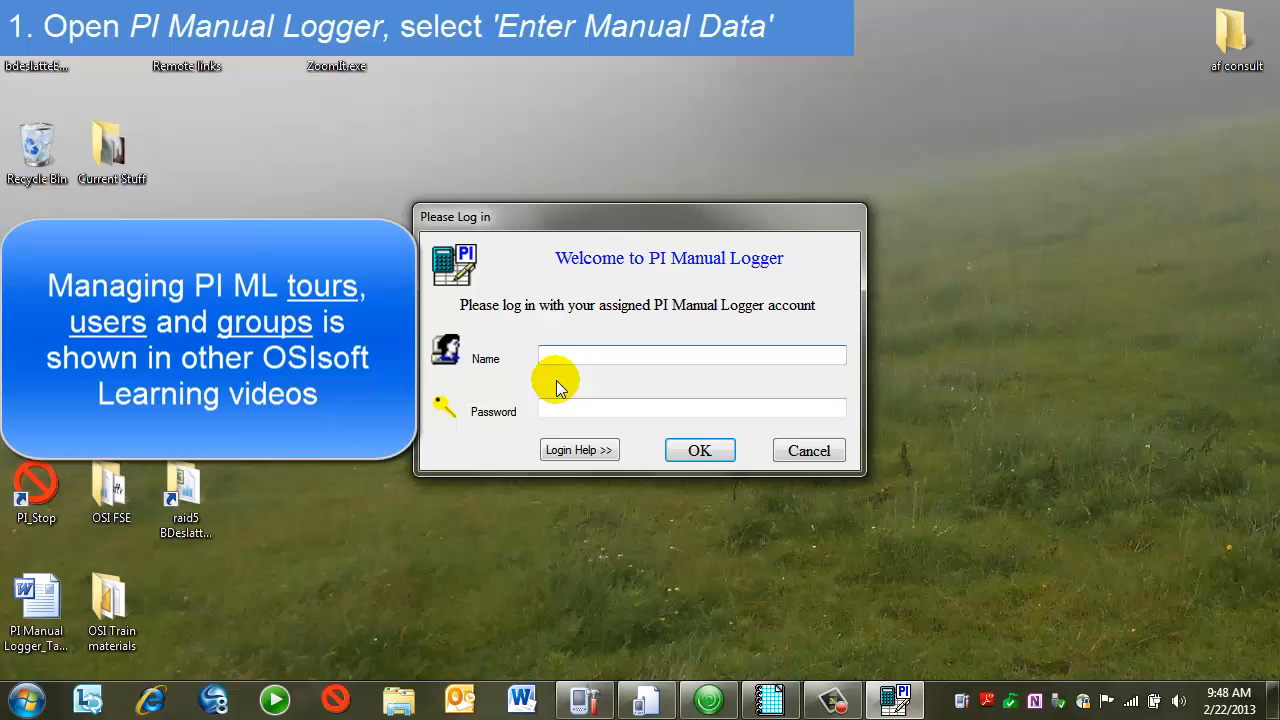
Log in to PI Manual Logger with the data entry account's name and password.
left_click(544, 355)
type("pimldataentryuser")
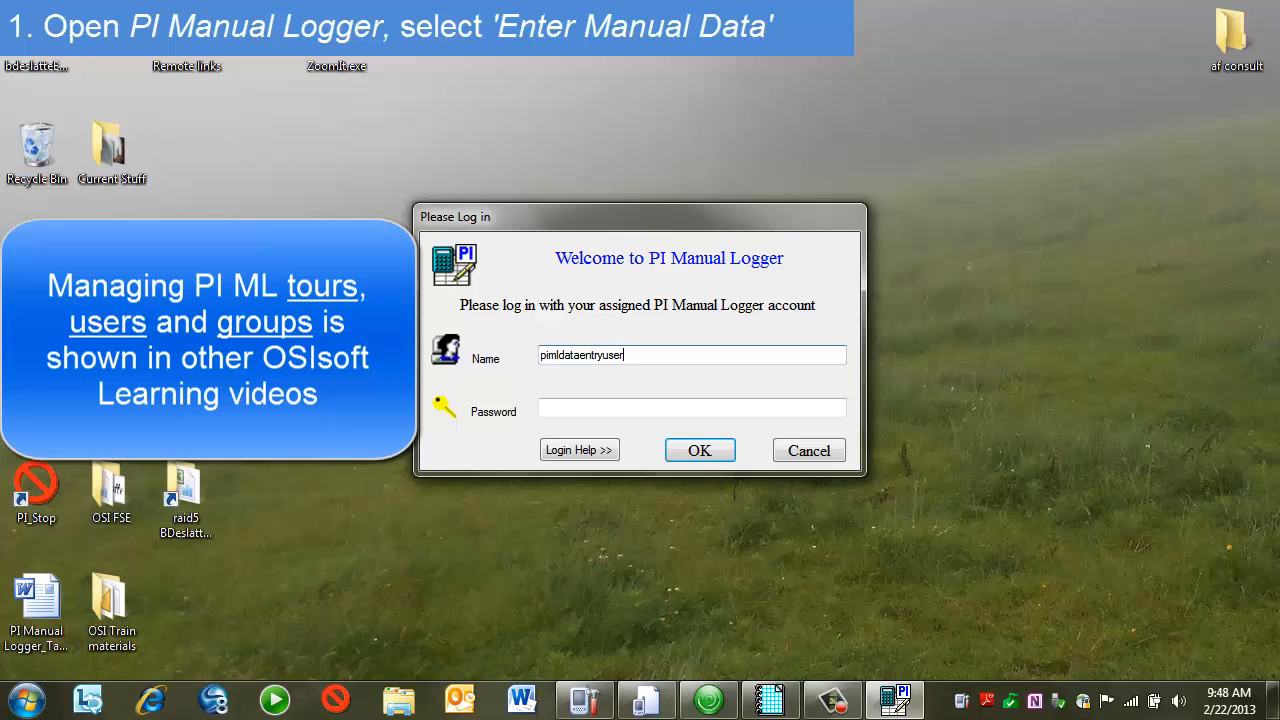
key("Tab")
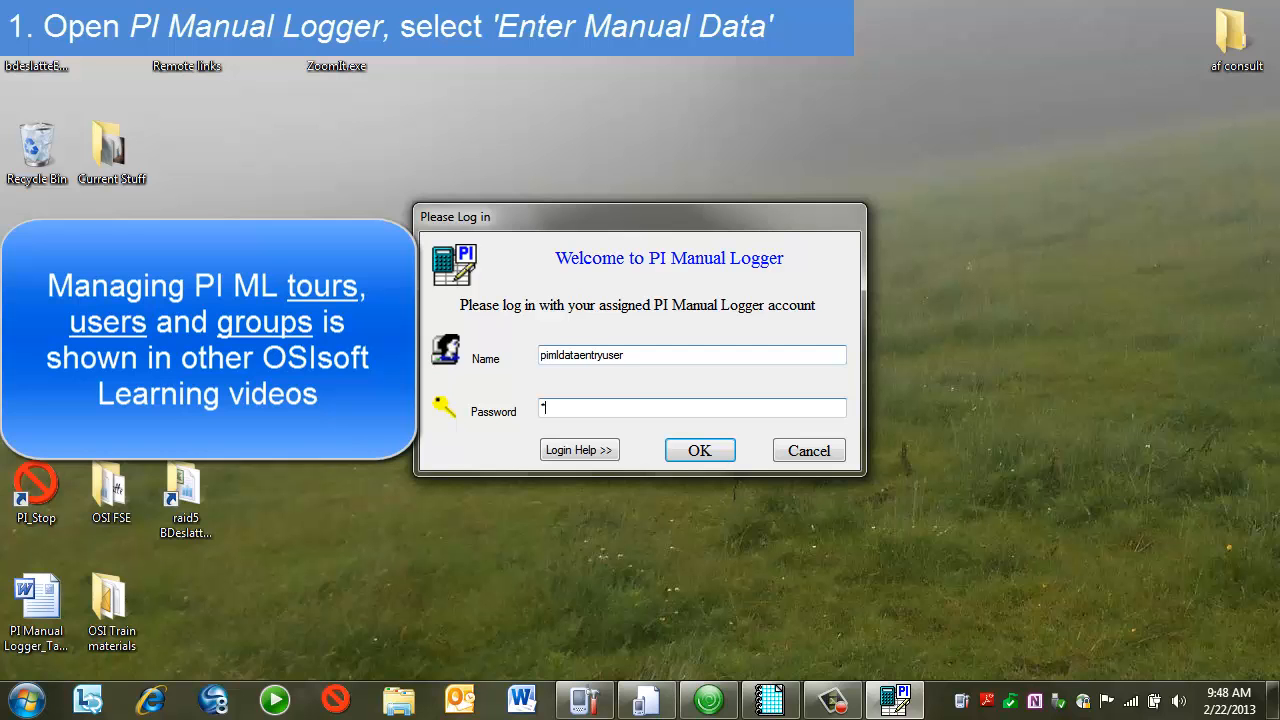
left_click(697, 450)
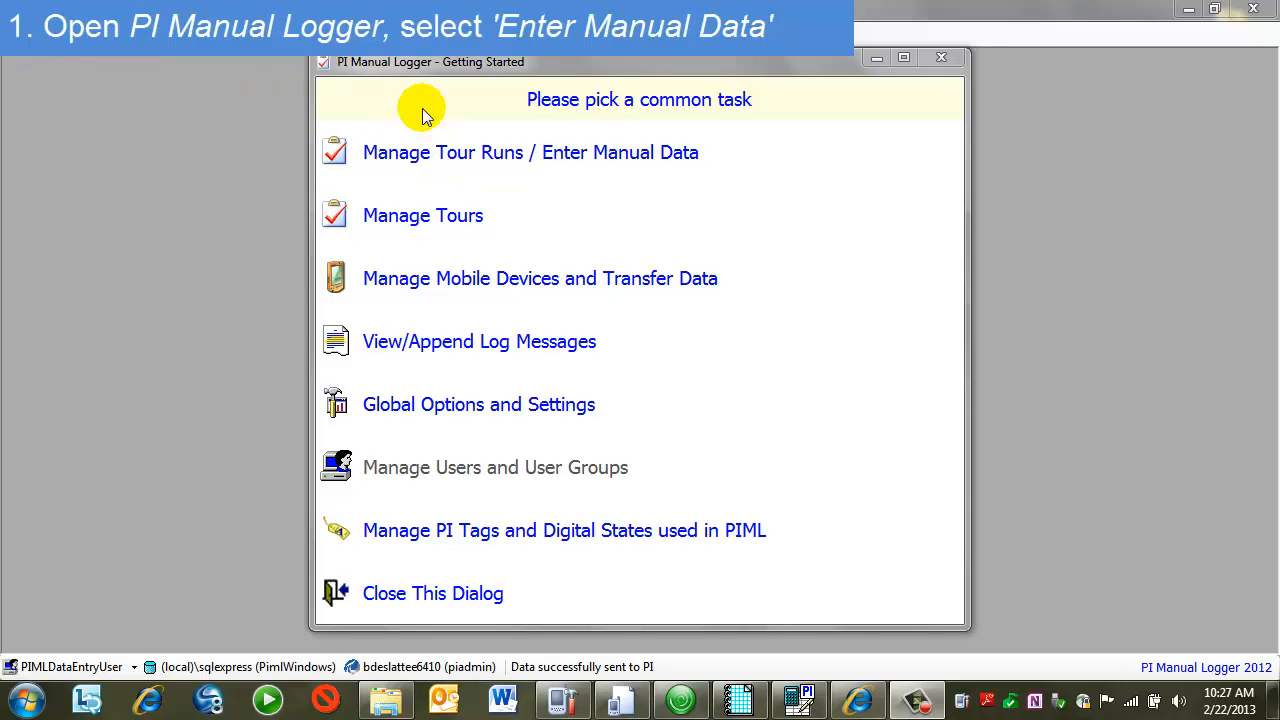
Start a new run of the Finished Product Lab Analyses tour with the time stamp 2/22/2013 10:00:00 AM.
left_click(575, 158)
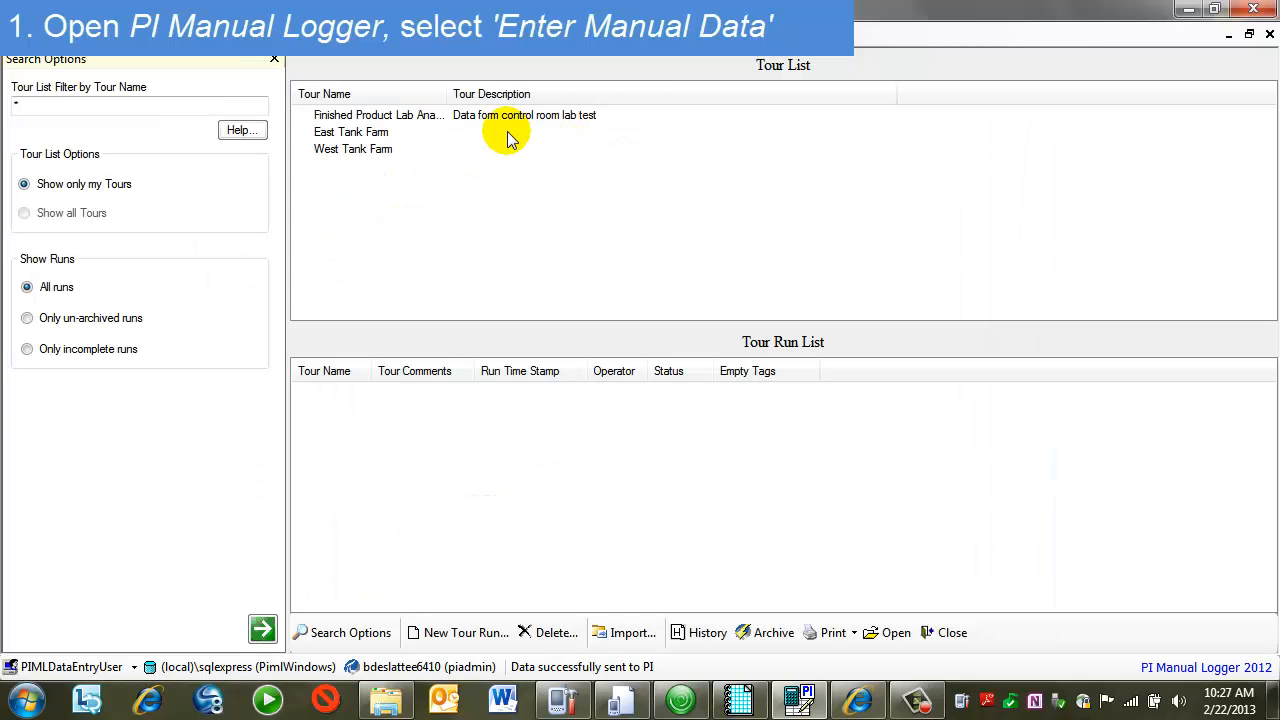
left_click_drag(450, 96, 512, 95)
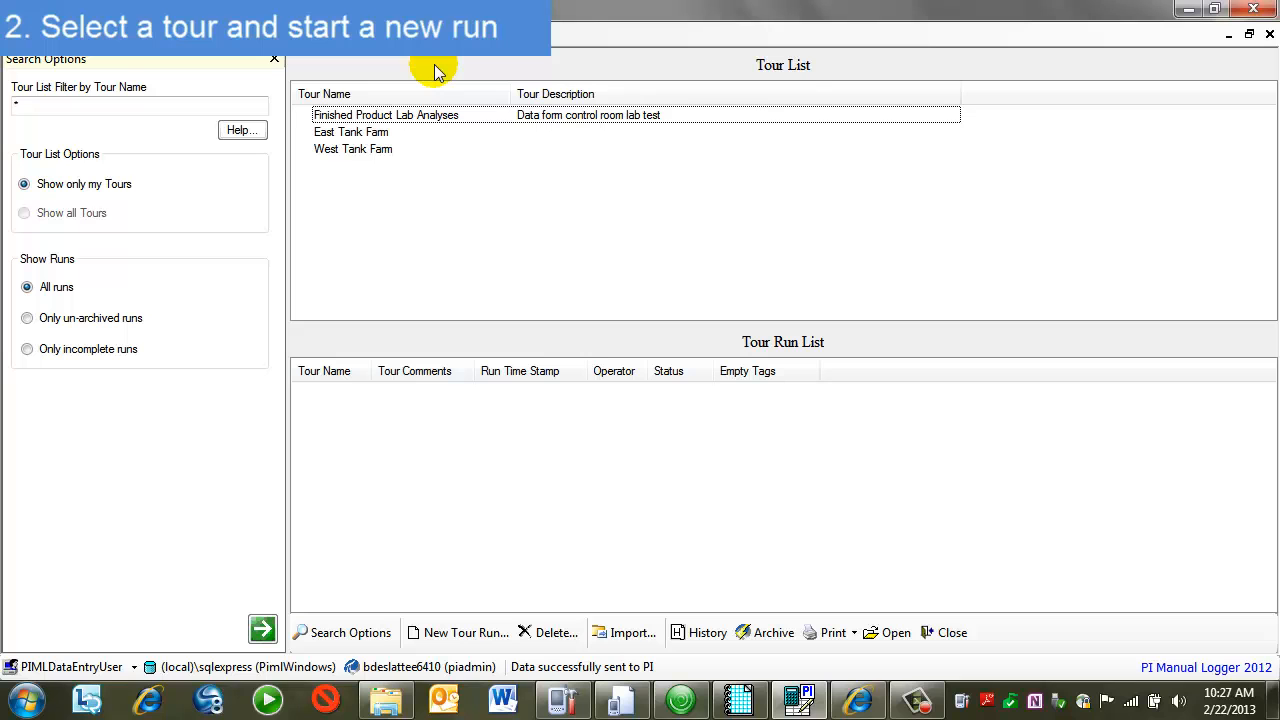
double_click(350, 122)
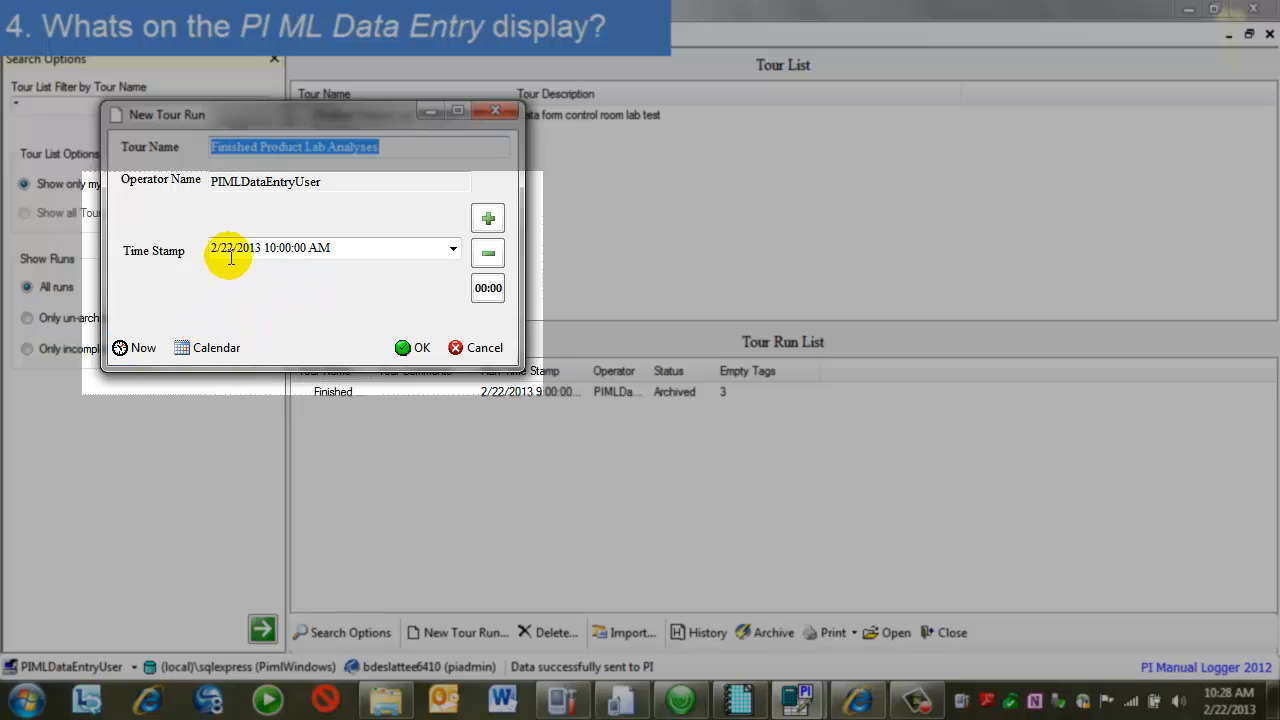
left_click(403, 342)
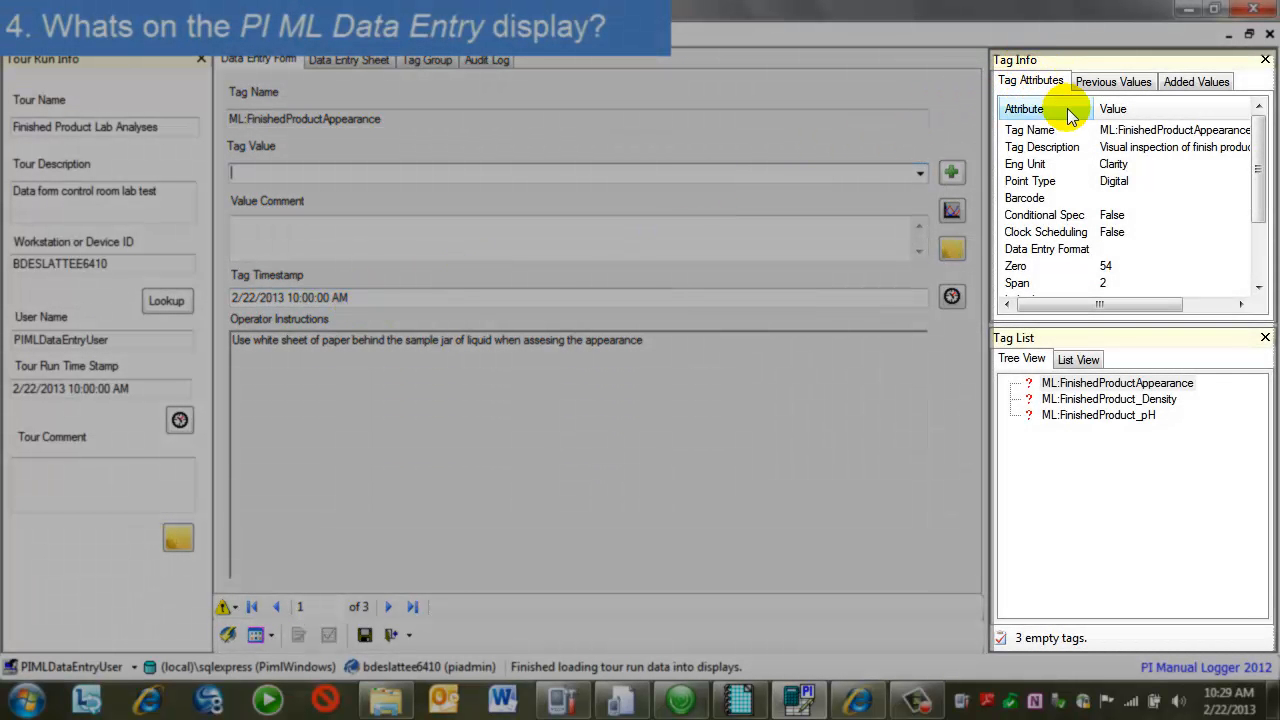
Review the attributes of the appearance and density tags, and check the previous values of ML:FinishedProduct_Density.
left_click(1048, 383)
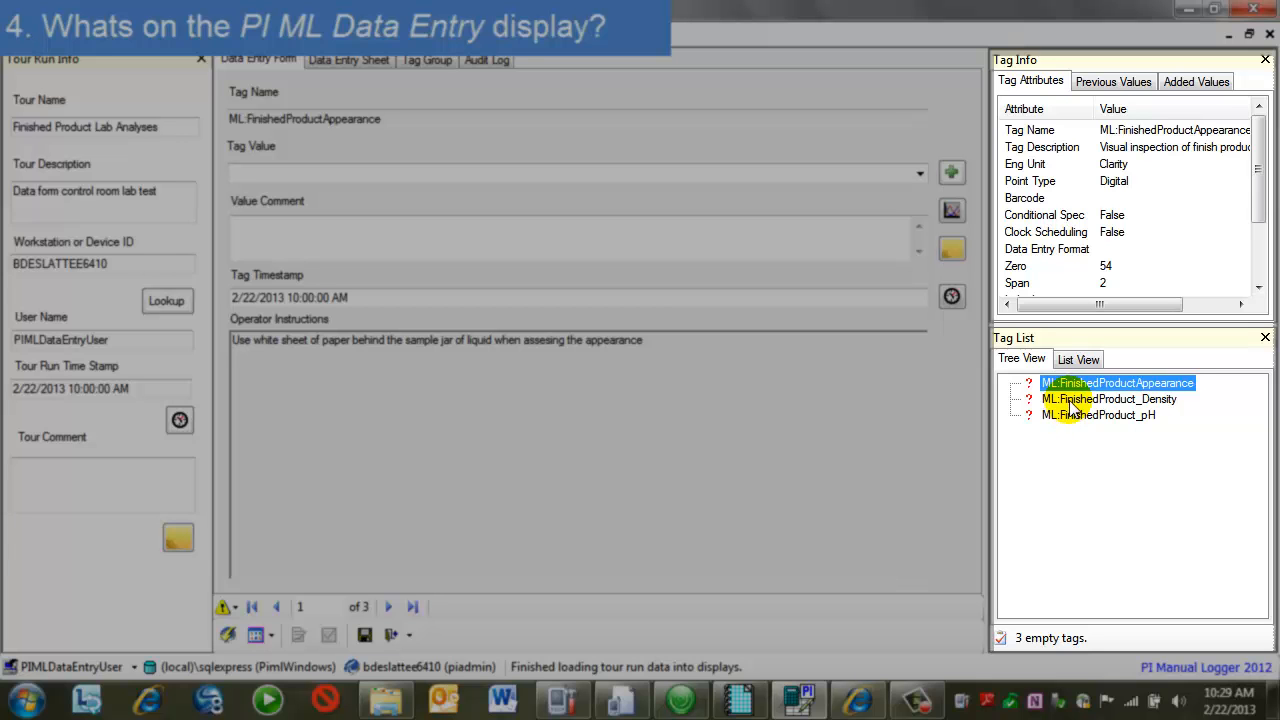
left_click(1073, 401)
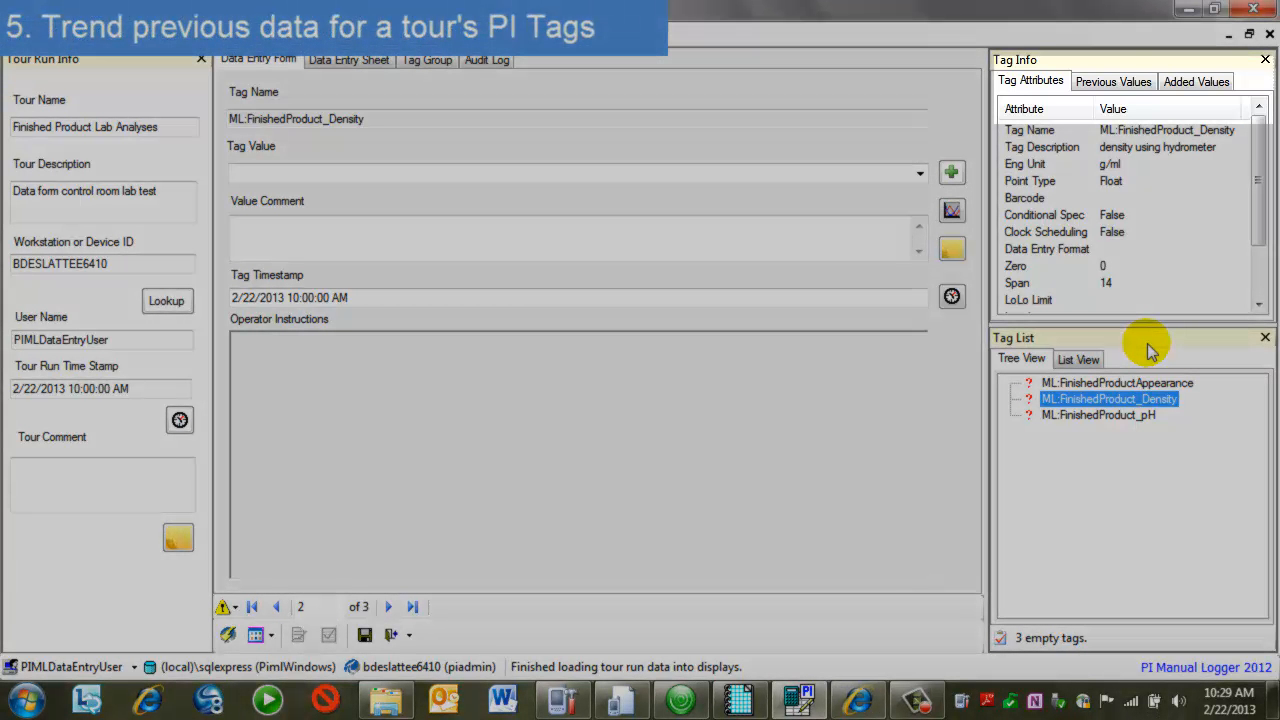
left_click(1110, 88)
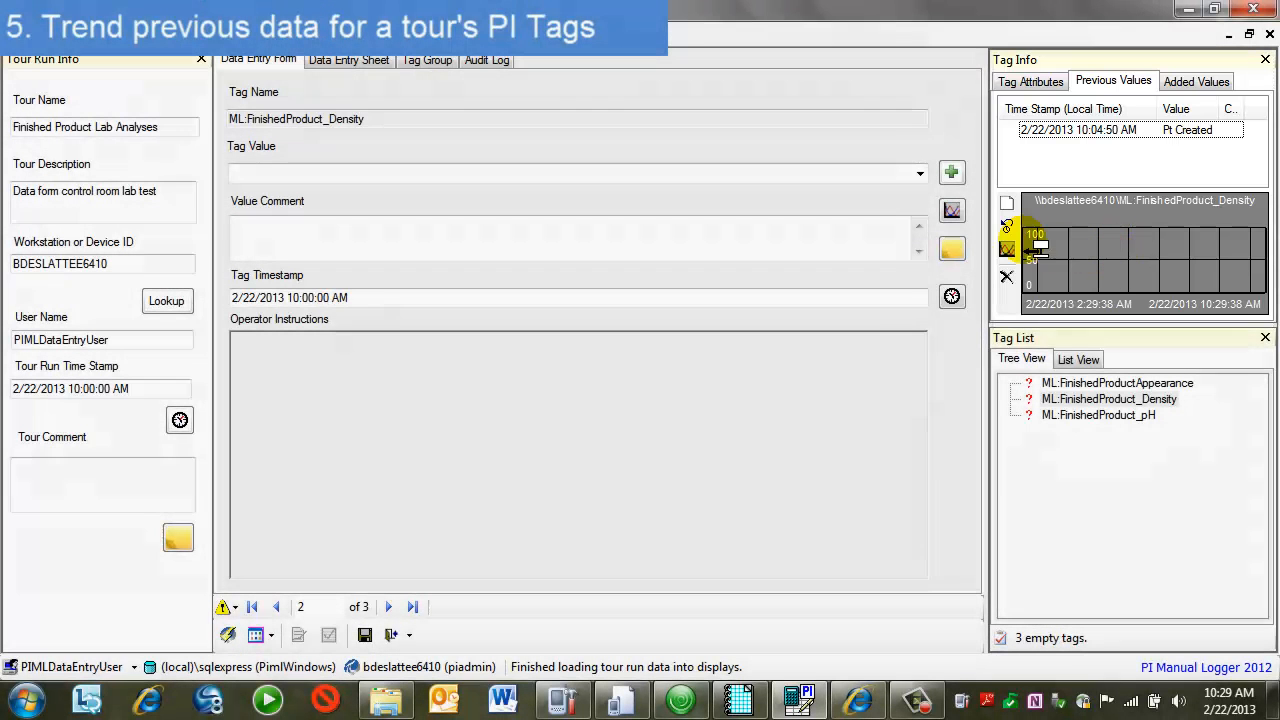
Examine the density tag's trend by zooming into an area, reverting the view and placing a trend cursor, and close the trend window.
left_click(1007, 250)
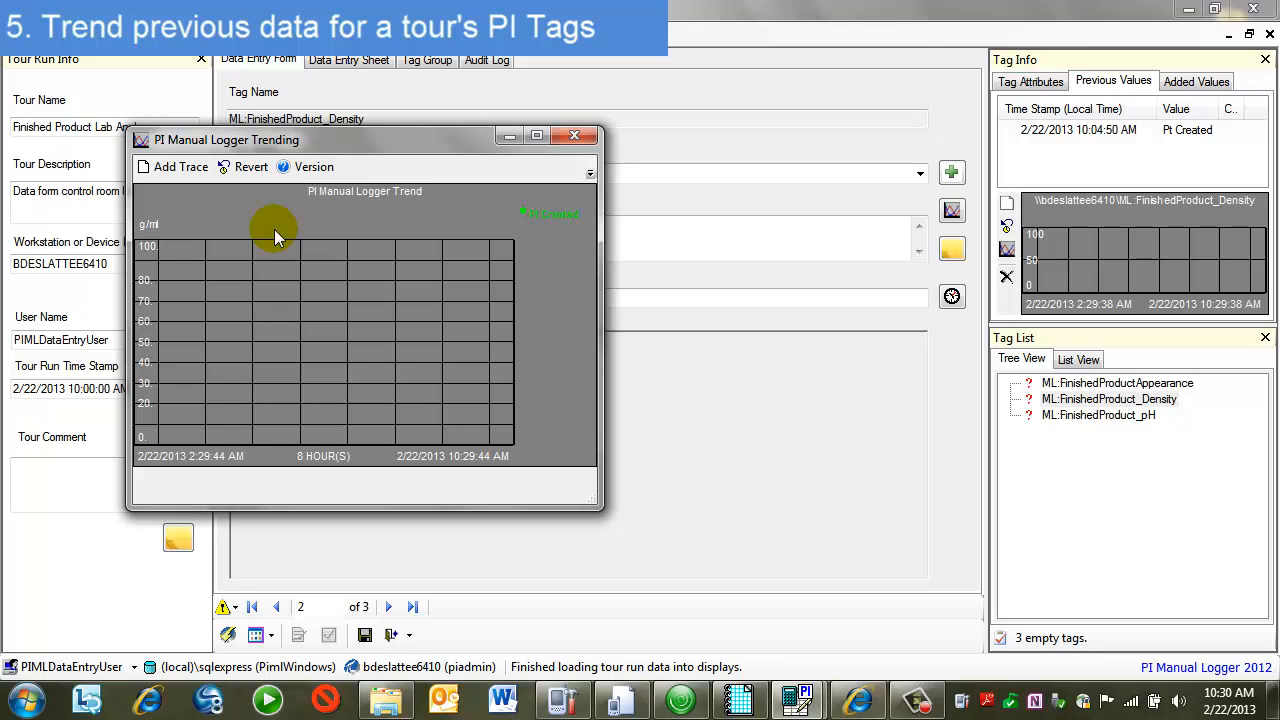
left_click_drag(232, 251, 366, 357)
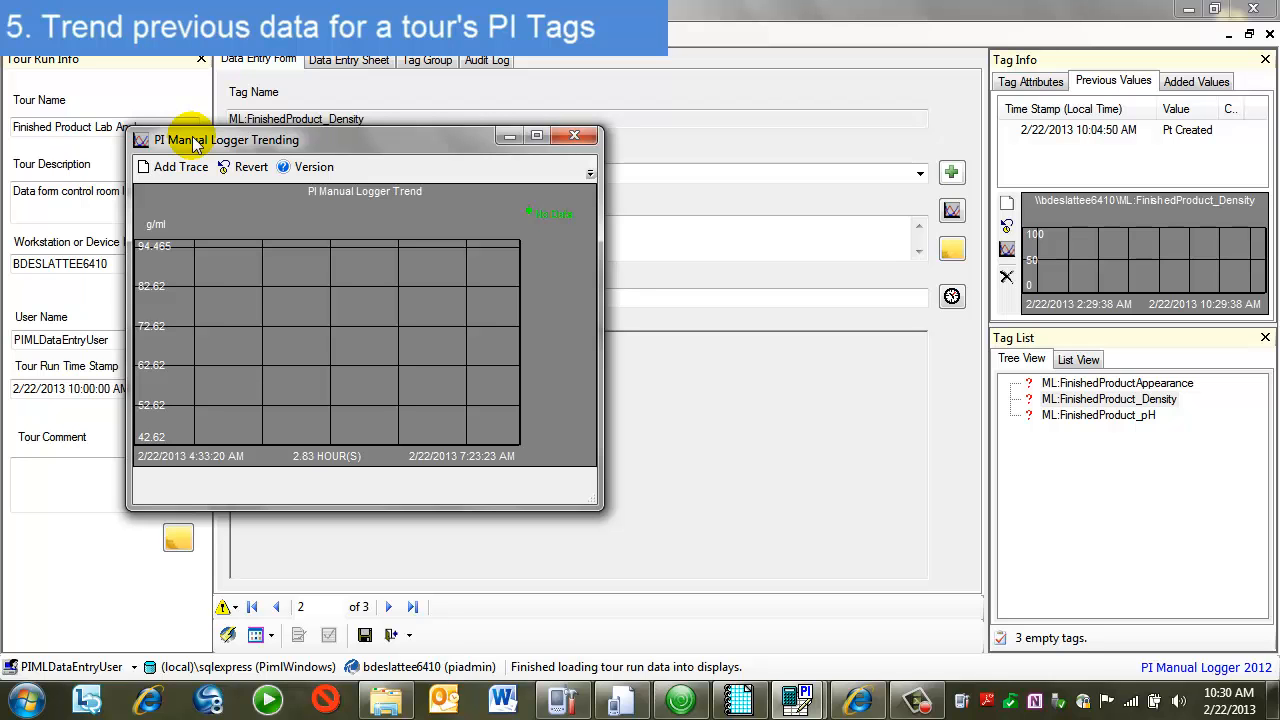
left_click(247, 171)
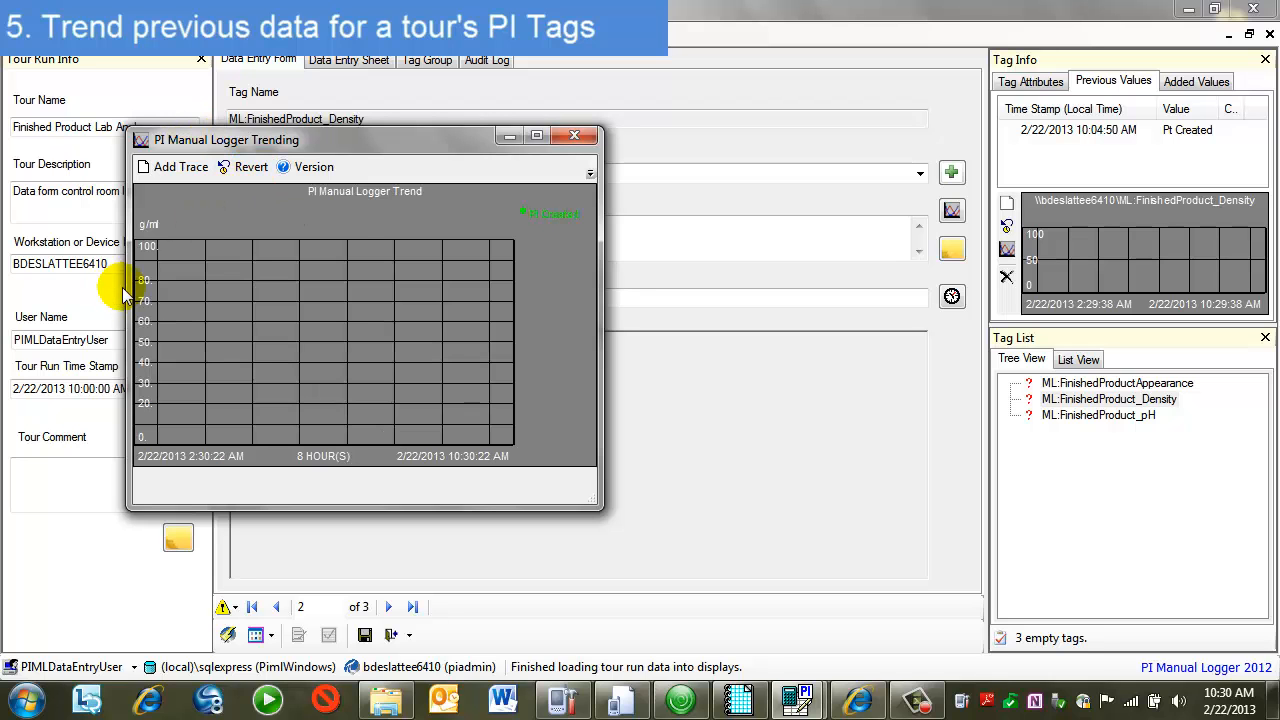
left_click_drag(138, 285, 197, 279)
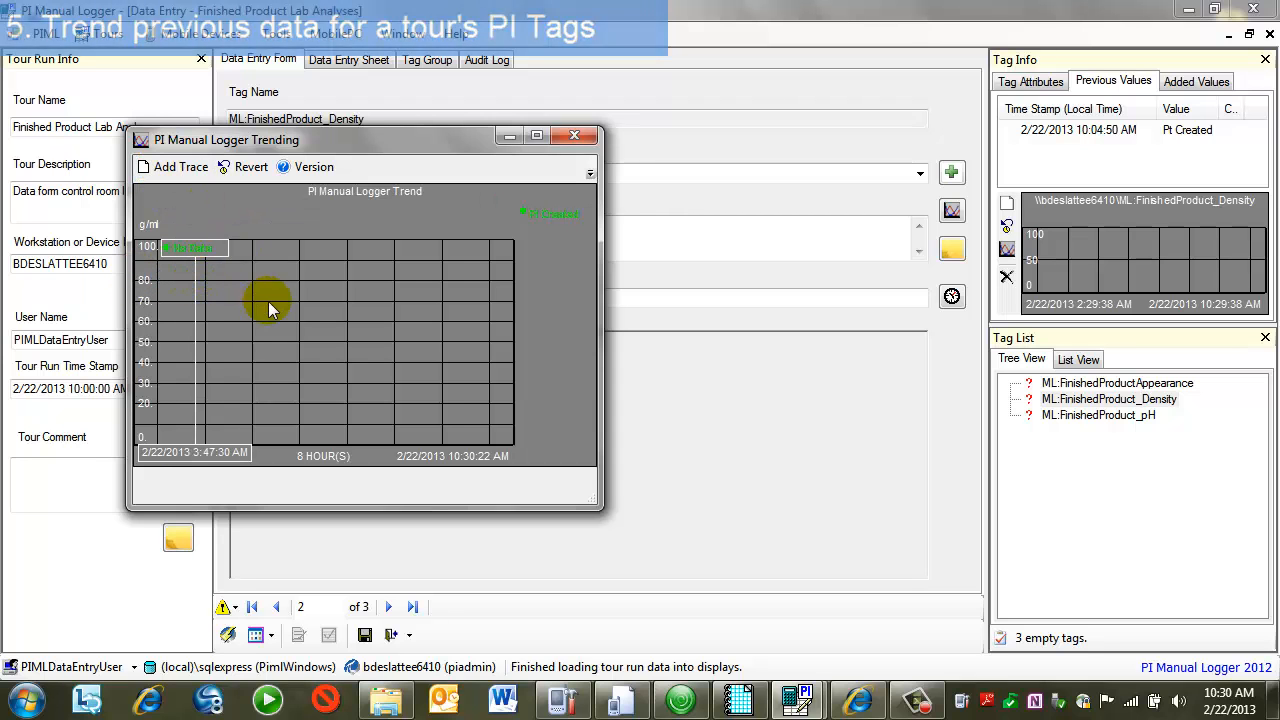
left_click(576, 137)
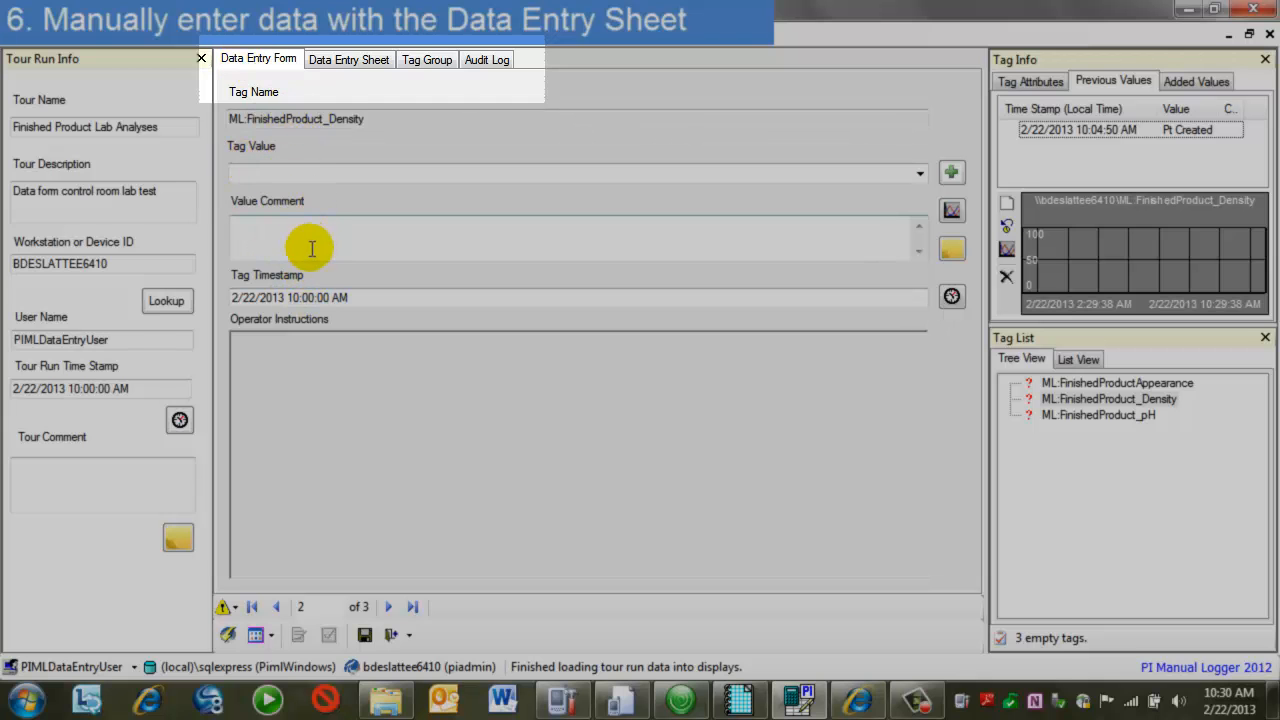
Review the tour's tags in the Data Entry Sheet and return to the Data Entry Form.
left_click(338, 62)
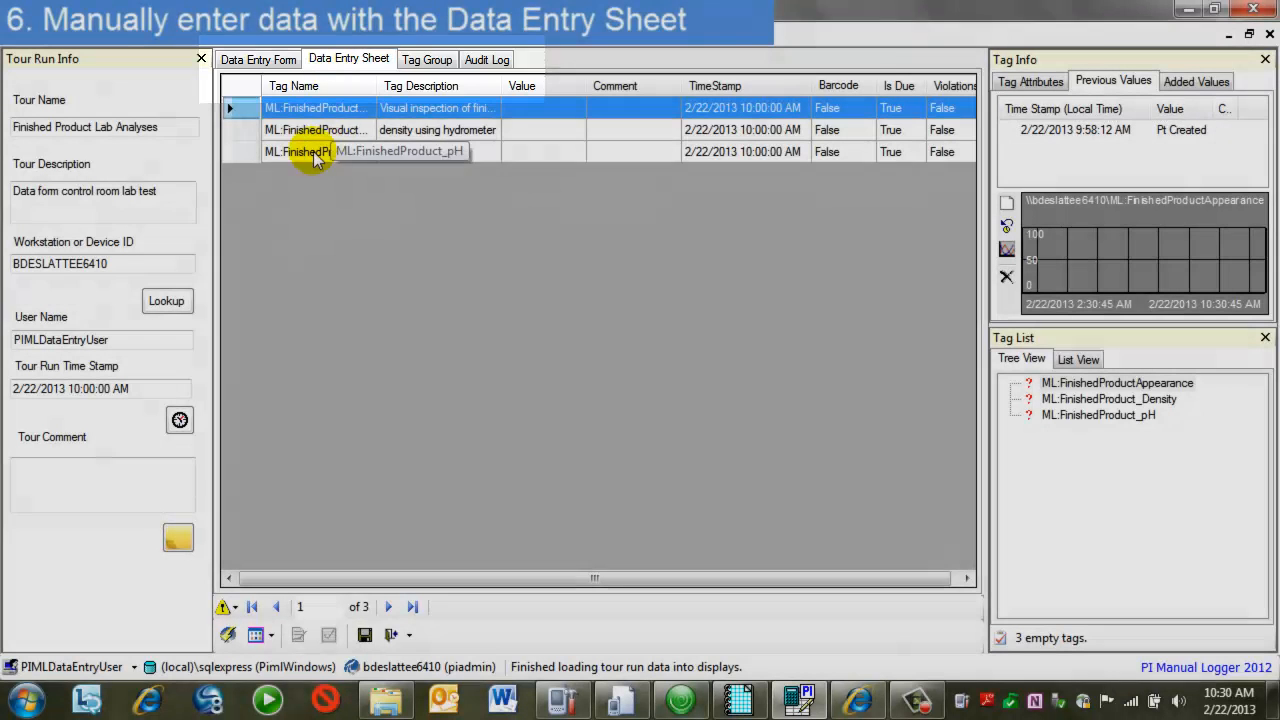
left_click(474, 112)
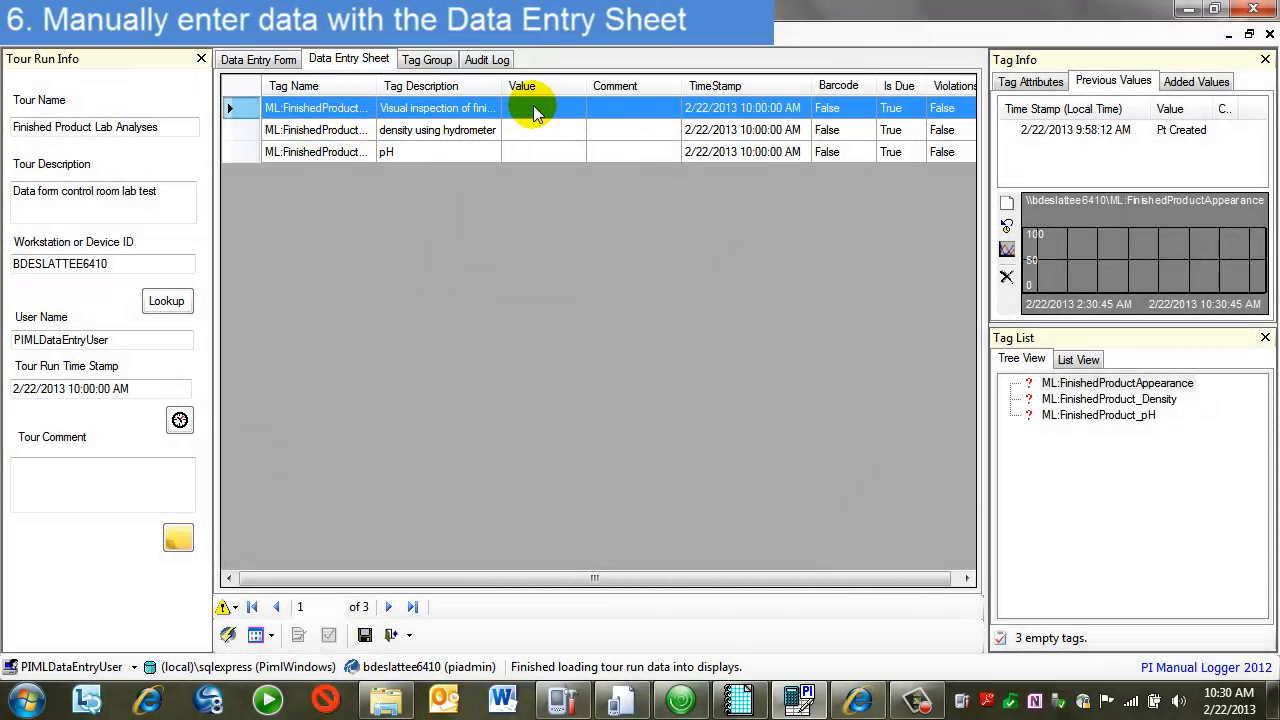
left_click(258, 62)
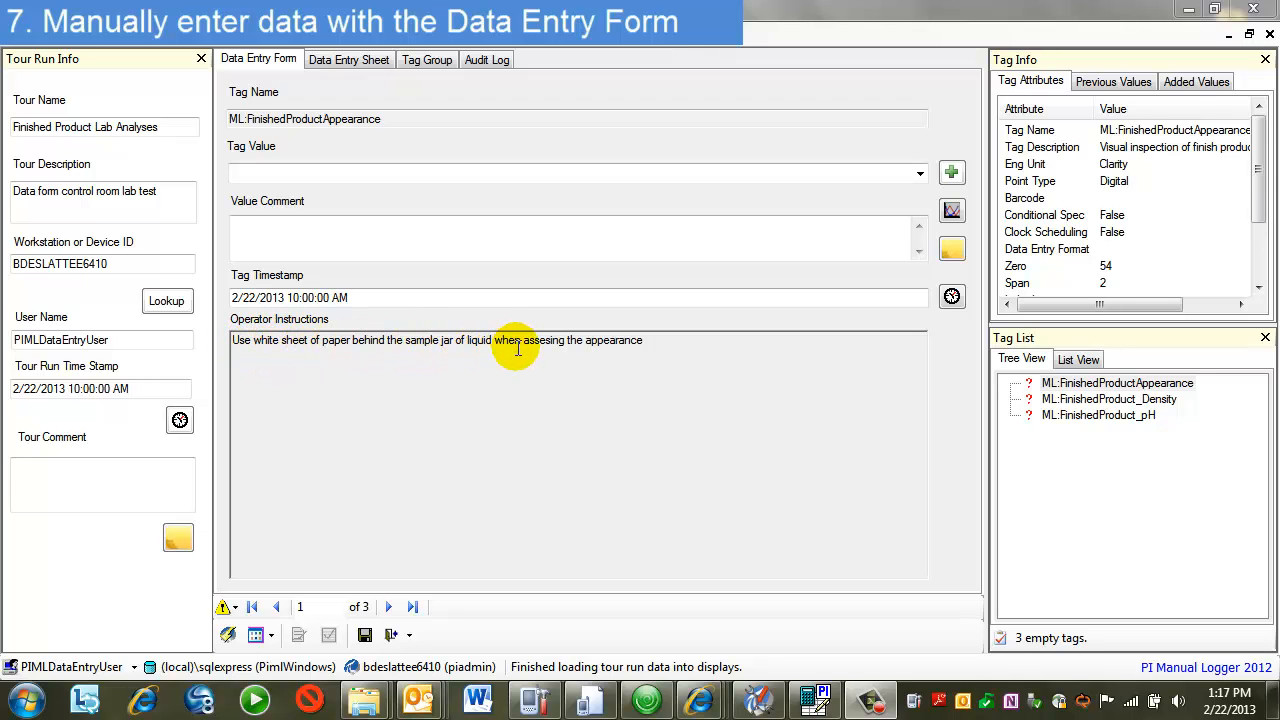
Record Cloudy as the value of the ML:FinishedProductAppearance tag.
left_click(265, 175)
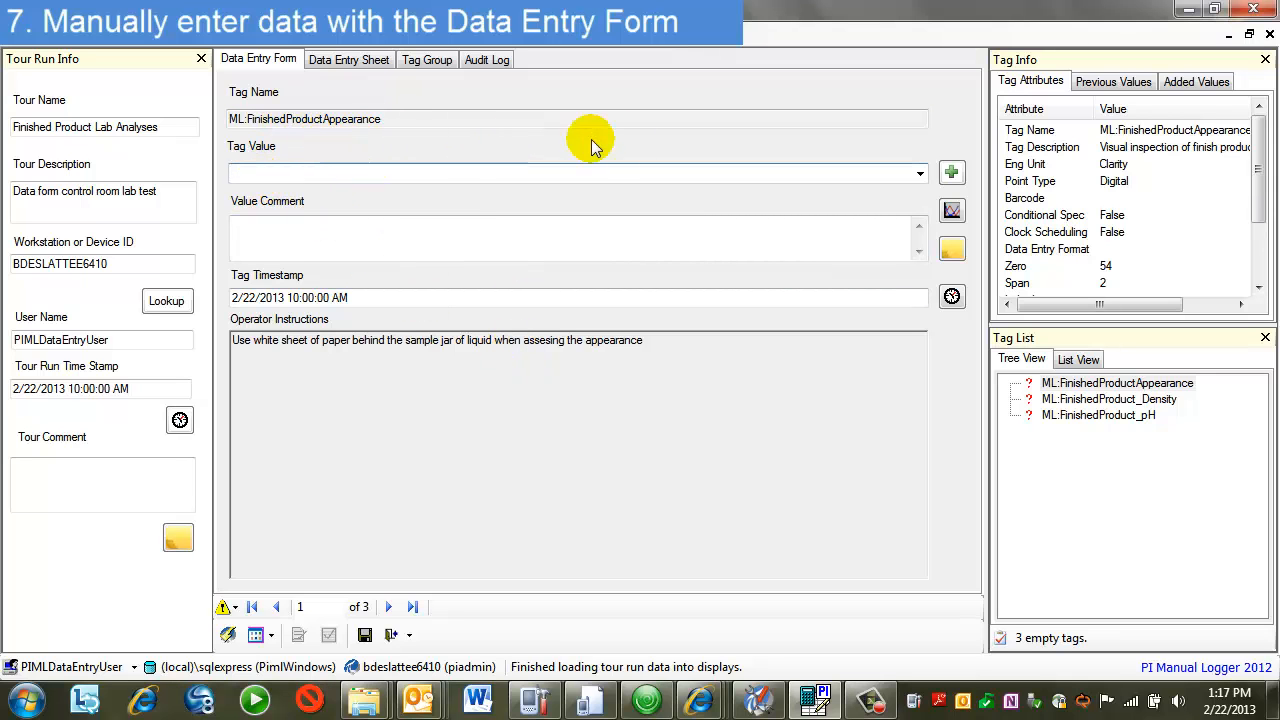
left_click(919, 176)
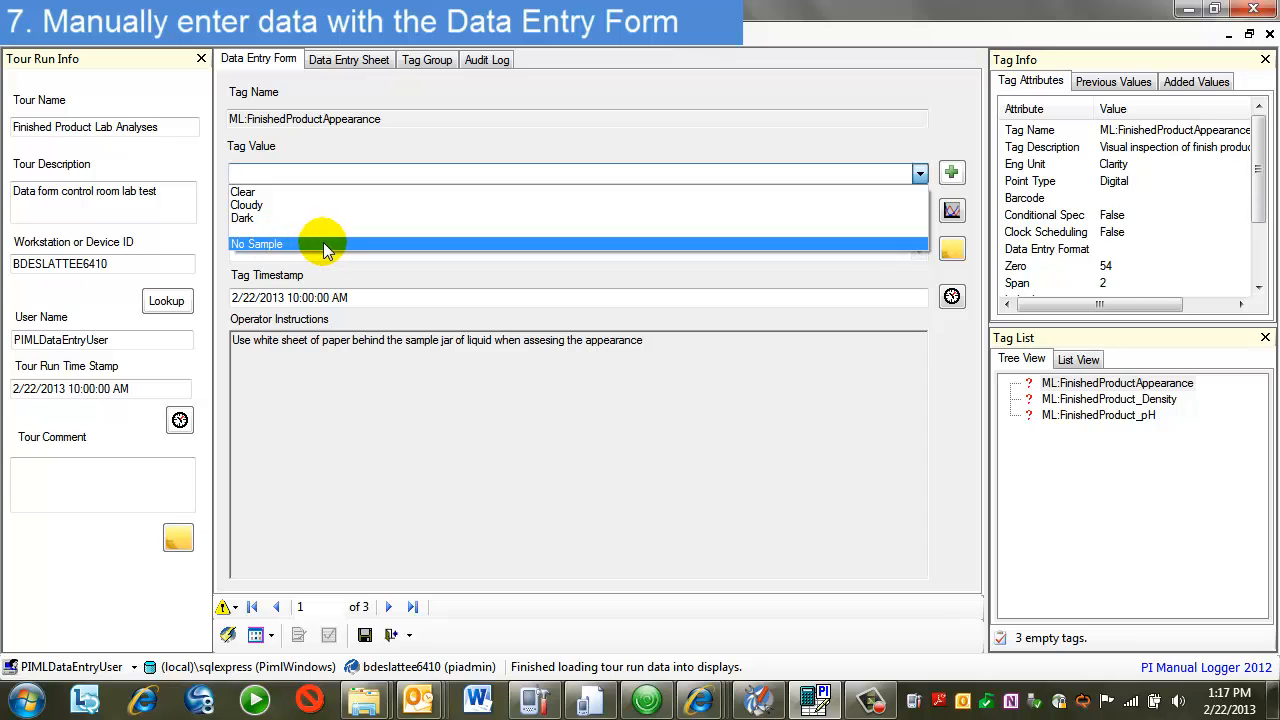
left_click(245, 207)
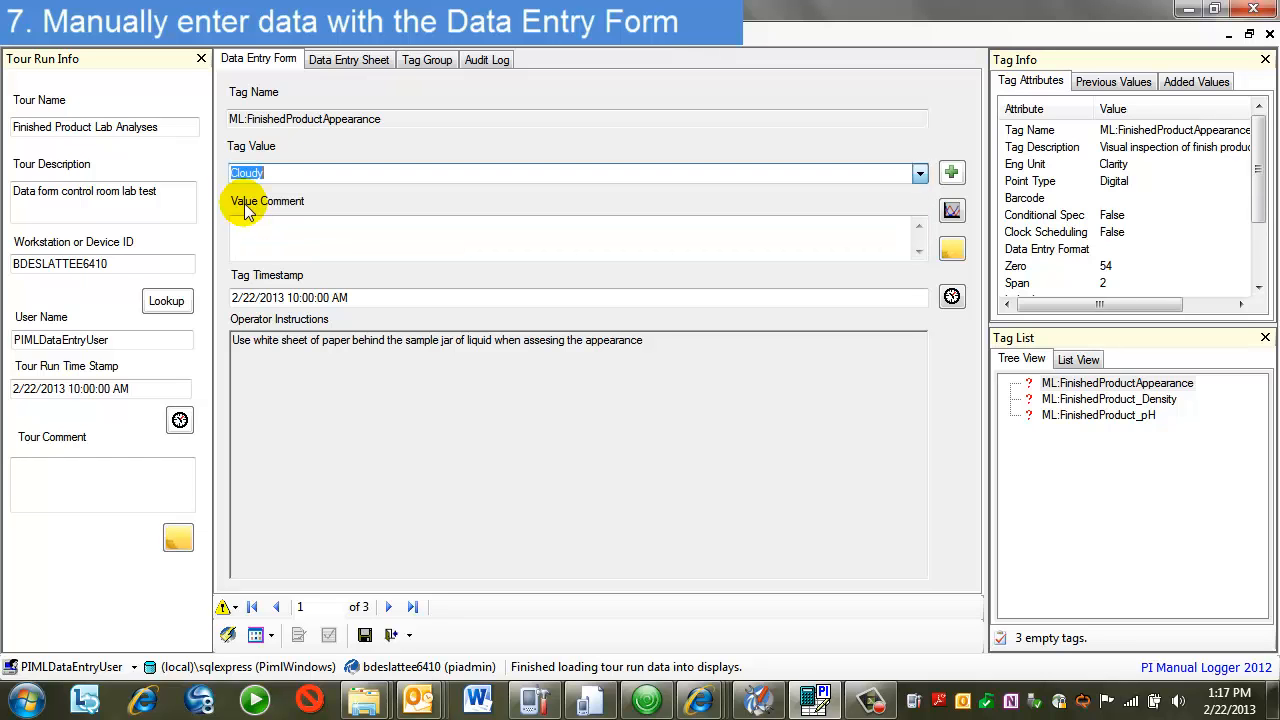
left_click(328, 232)
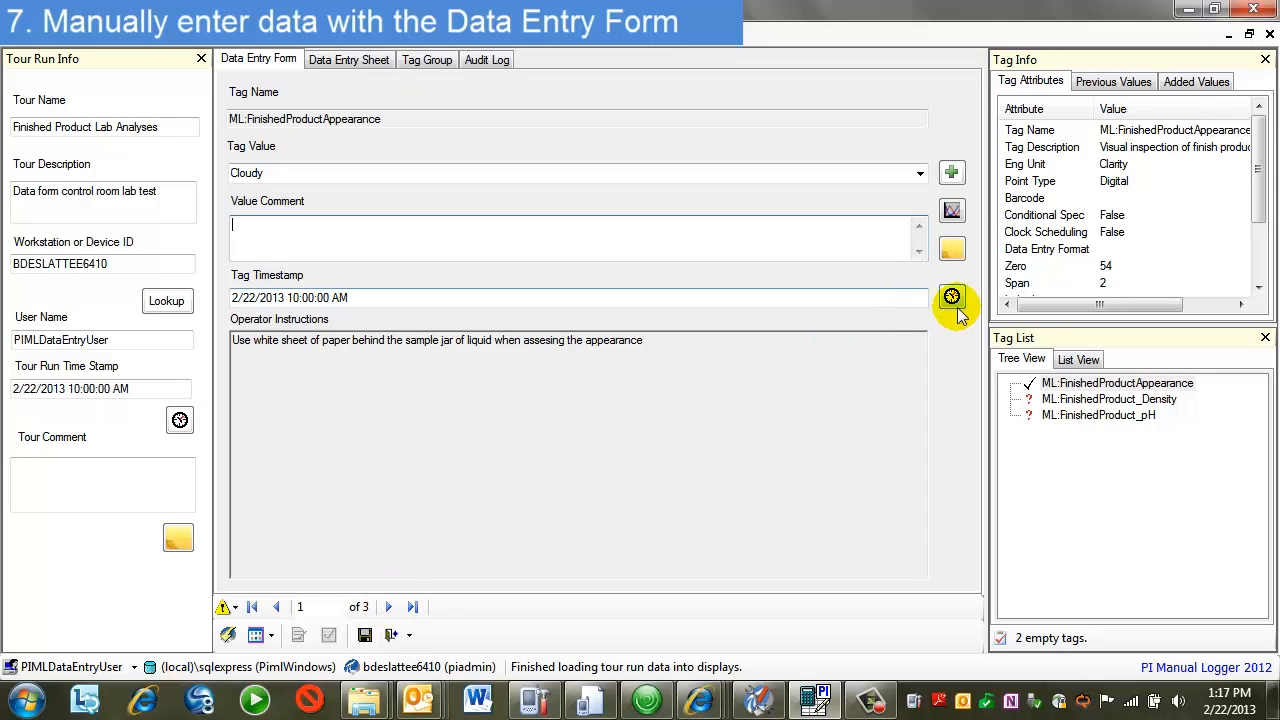
Try to record an out-of-range value of 15.3 for the ML:FinishedProduct_pH tag, and dismiss the validation message.
left_click(1085, 416)
left_click(275, 172)
type("15.3")
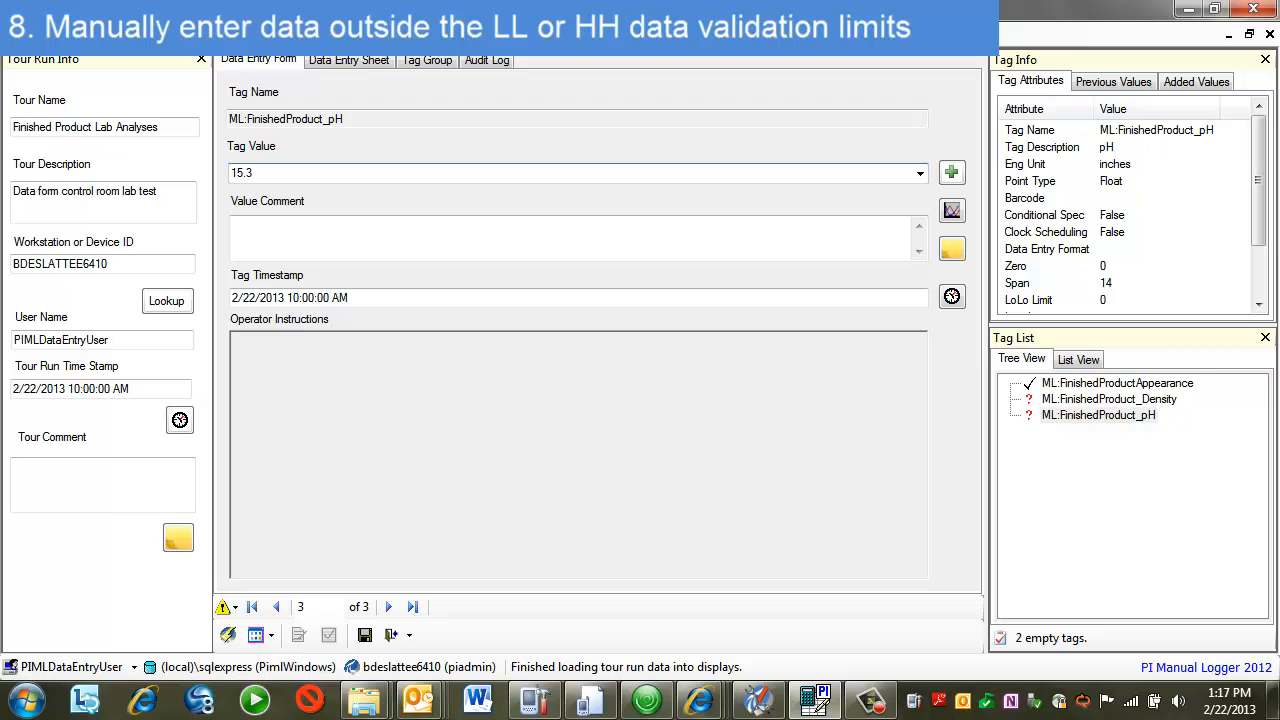
left_click(287, 232)
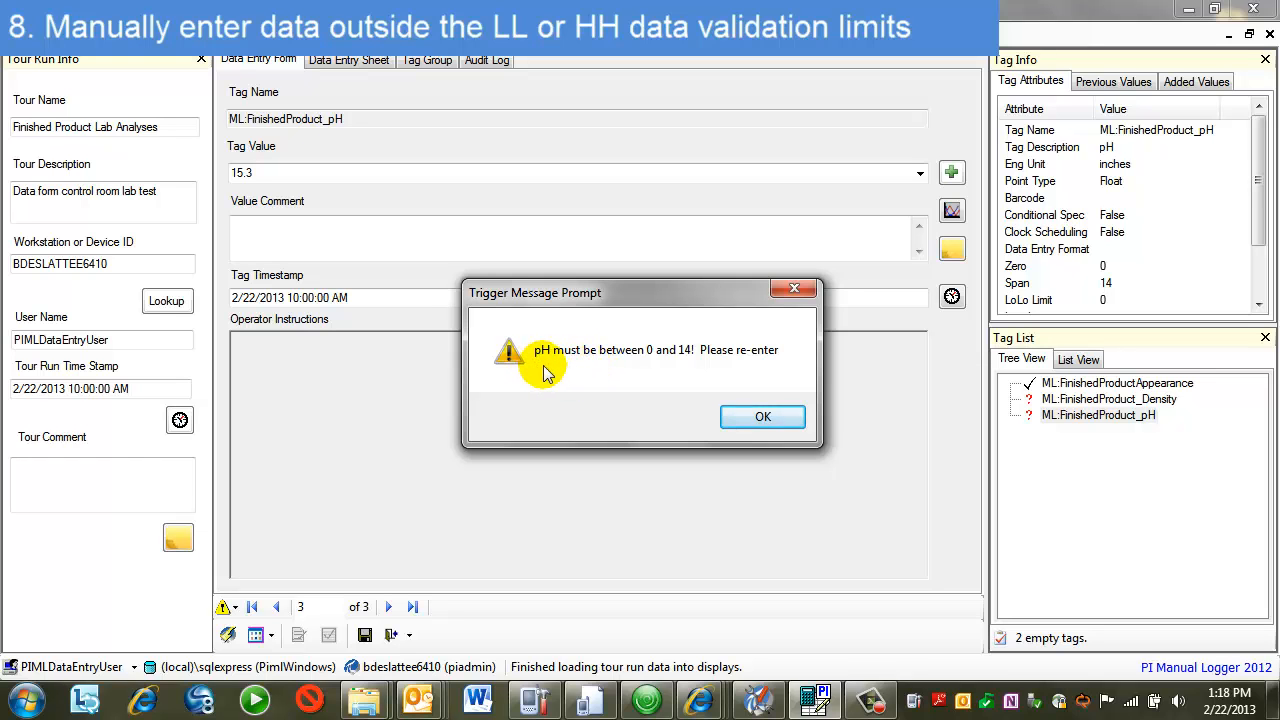
left_click(739, 416)
Set the value of the ML:FinishedProduct_pH tag to 11.3.
double_click(263, 173)
type("1")
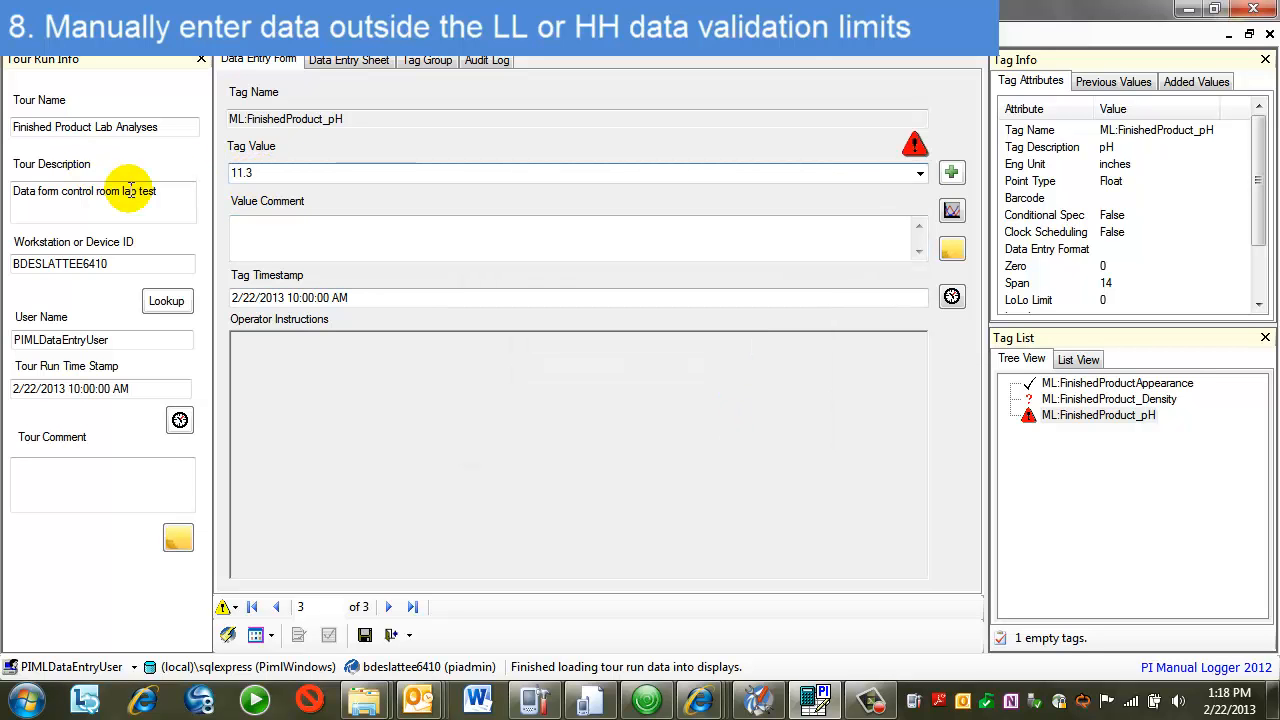
left_click(274, 244)
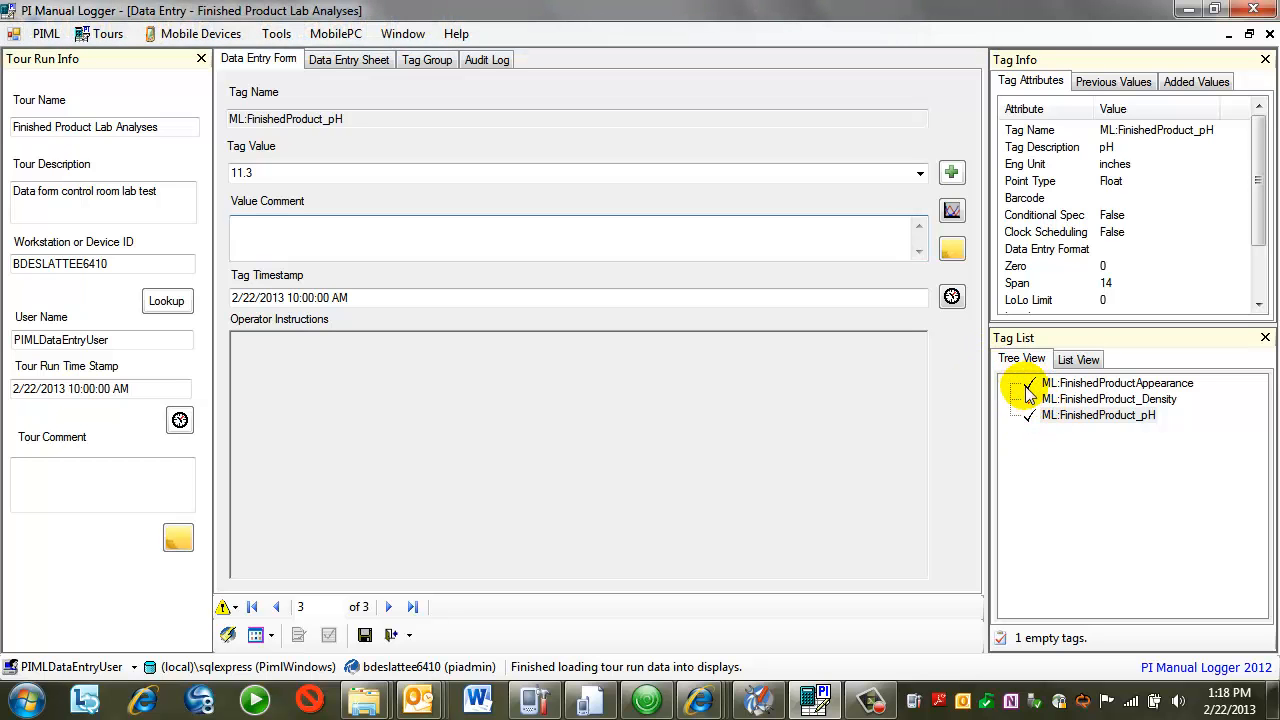
Record No Sample as the value of the ML:FinishedProduct_Density tag, with the value comment "Hydrometer is broken".
left_click(1090, 399)
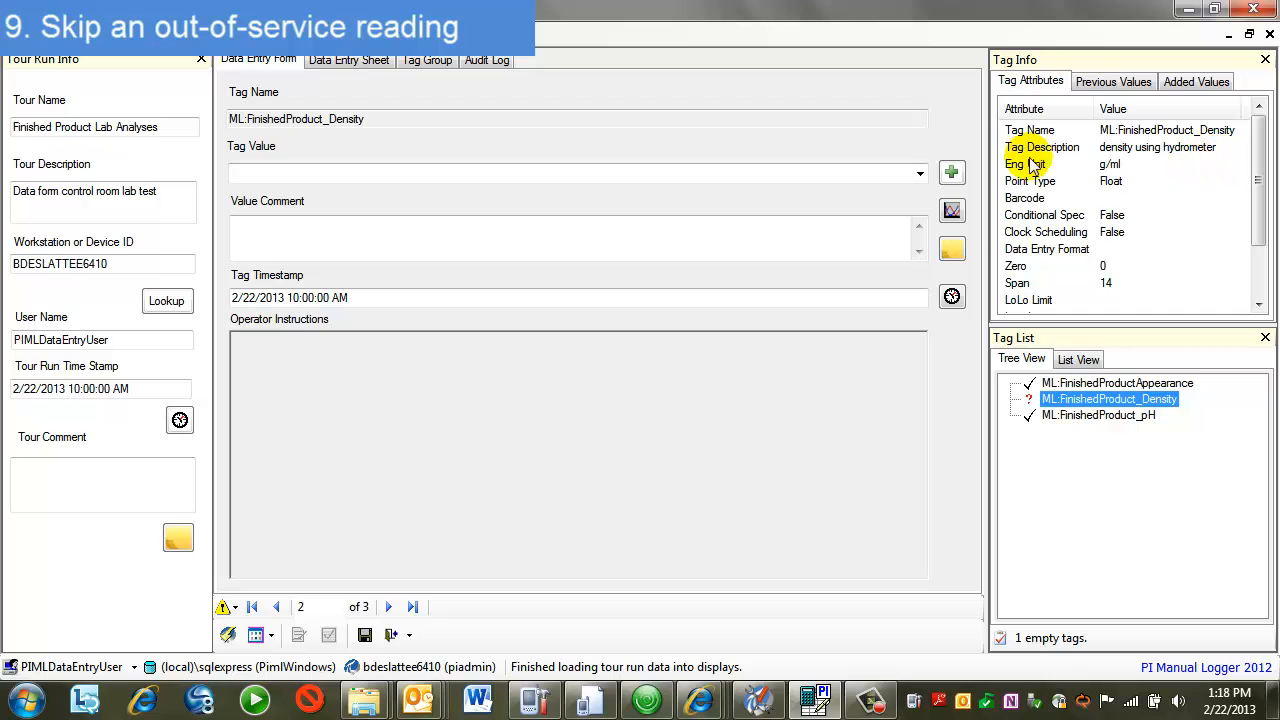
left_click(246, 170)
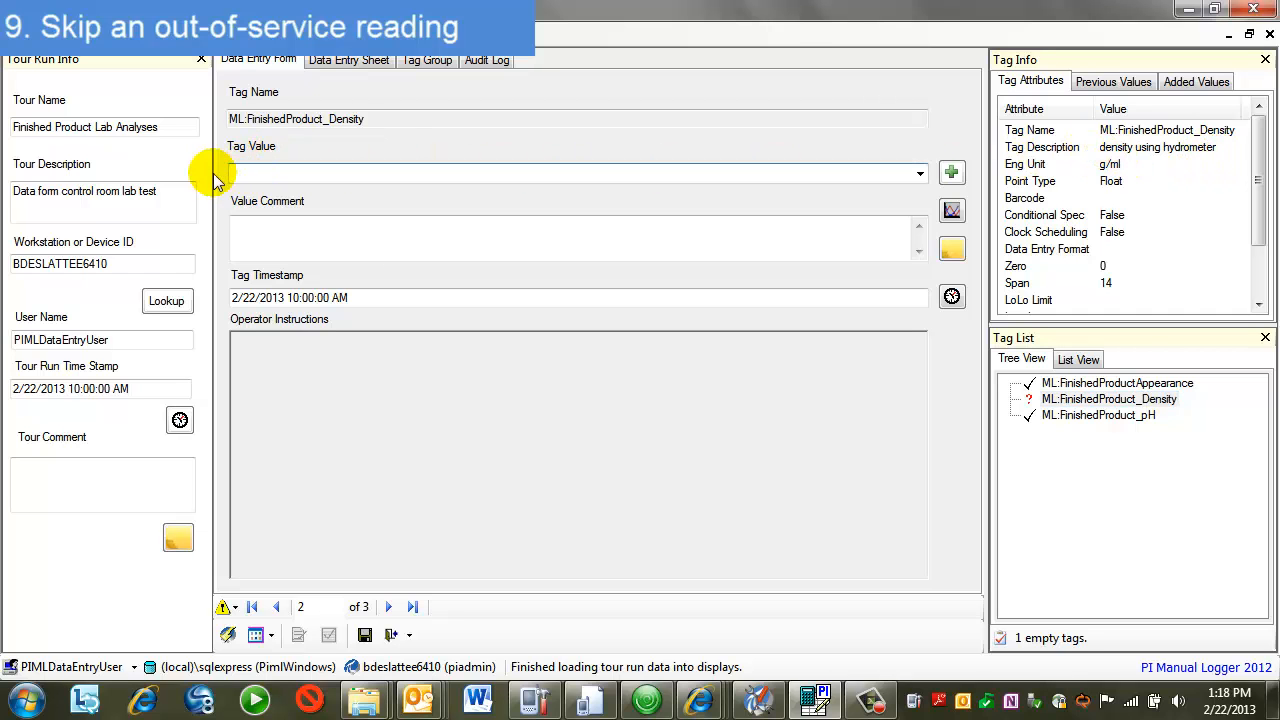
left_click(918, 173)
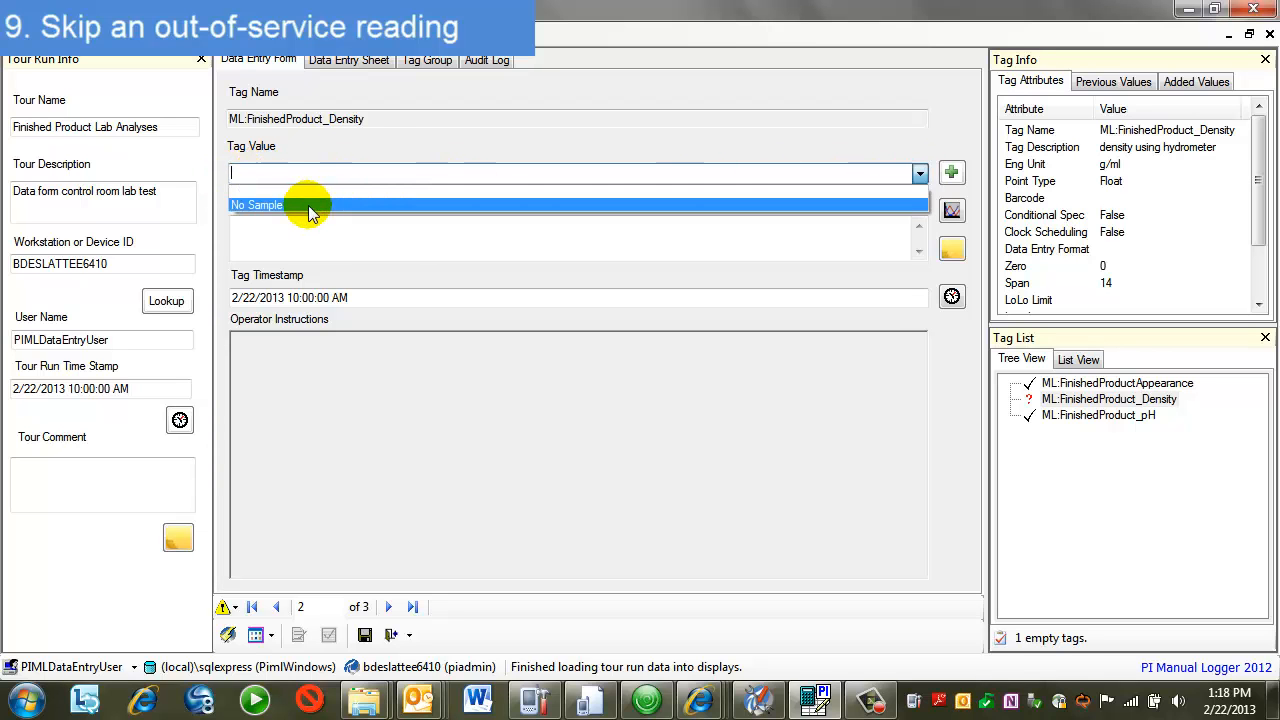
left_click(261, 205)
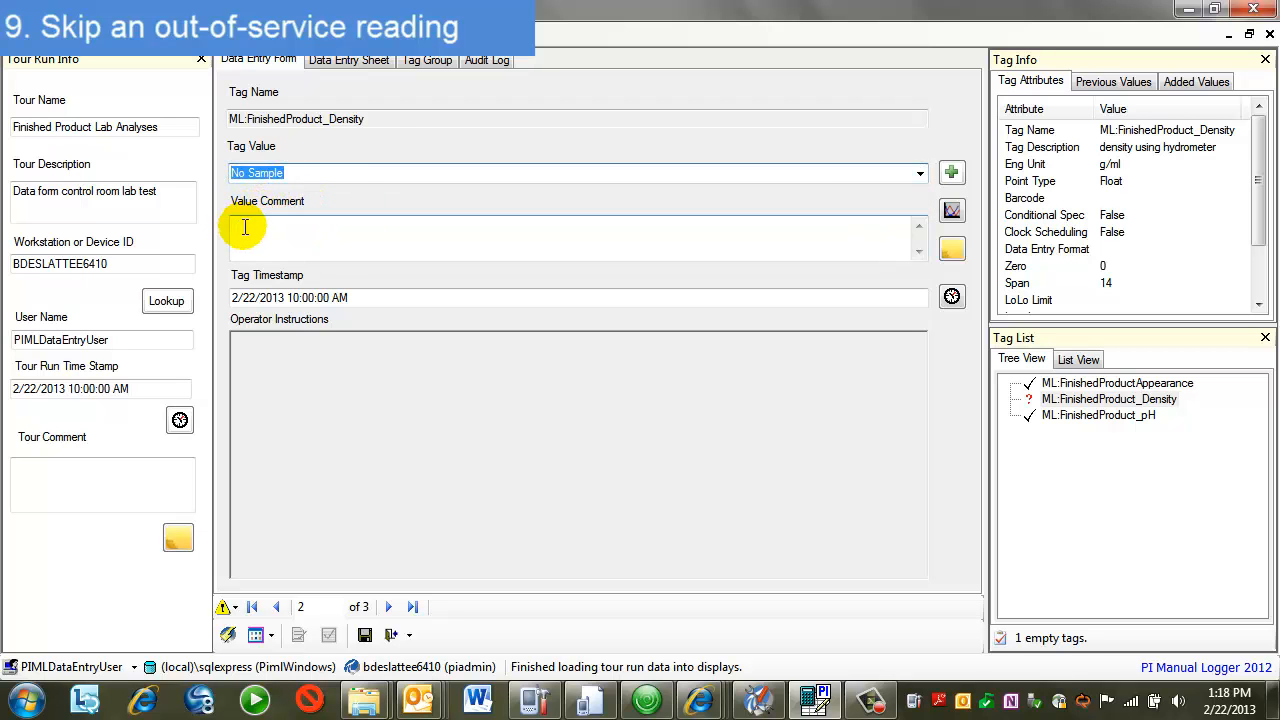
left_click(253, 227)
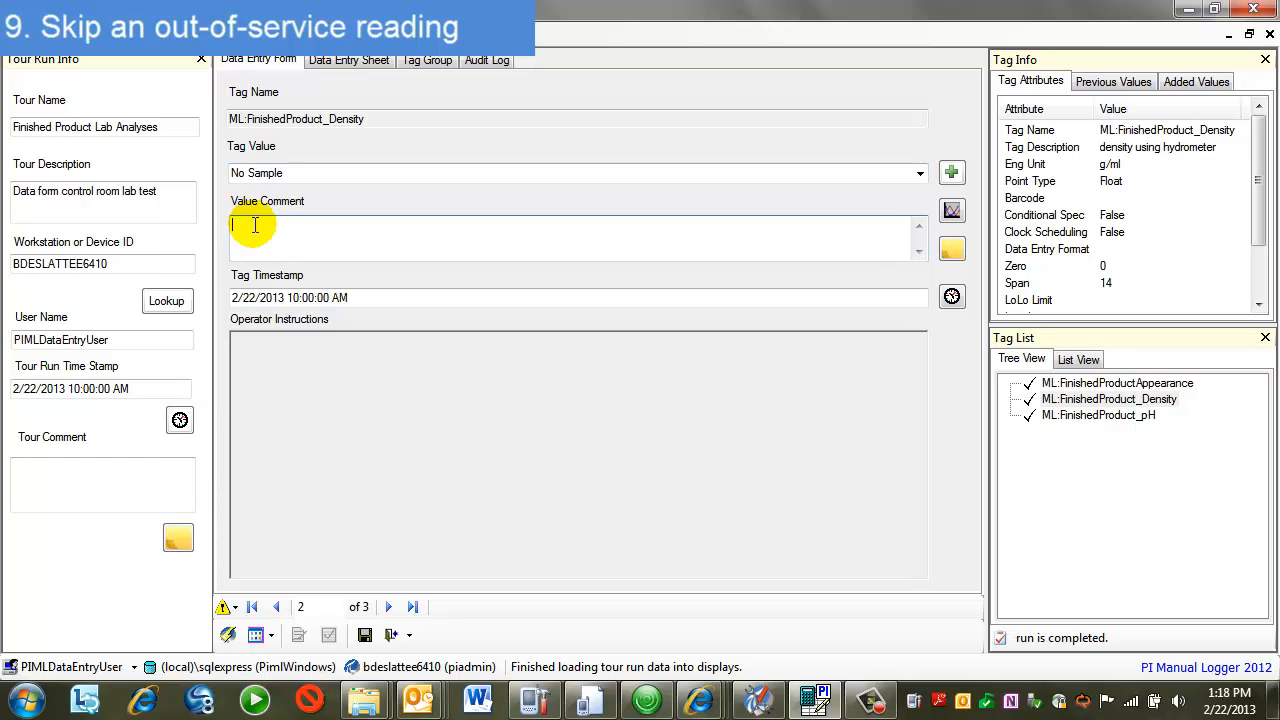
type("Hydrometer is broke")
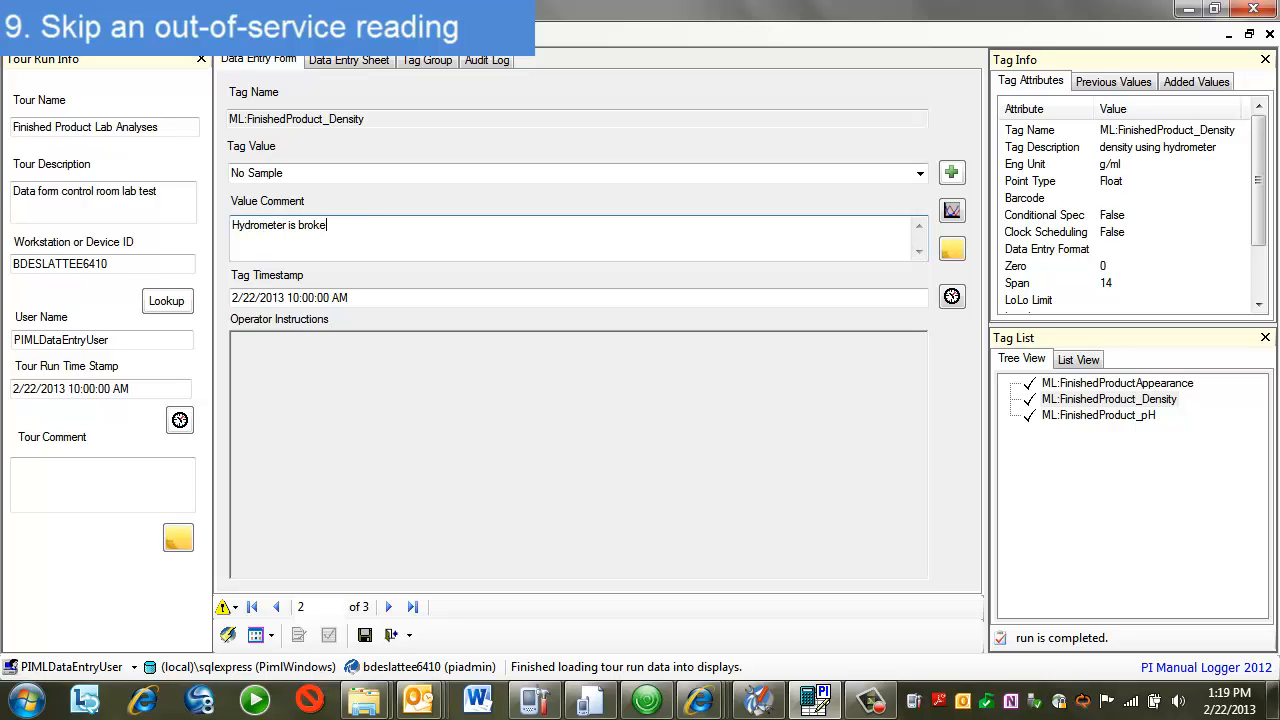
left_click(449, 298)
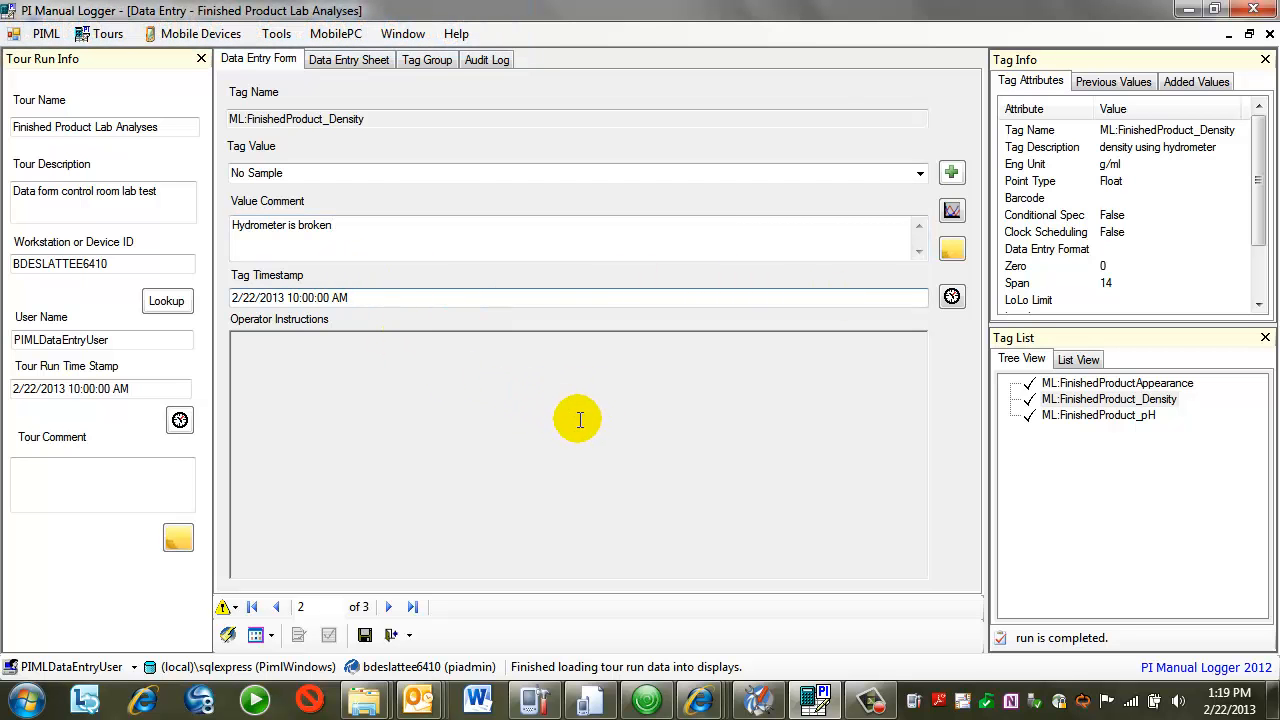
Check the entries of all three tags and send the tour run data to the PI Server.
left_click(1062, 386)
left_click(1066, 402)
left_click(1075, 418)
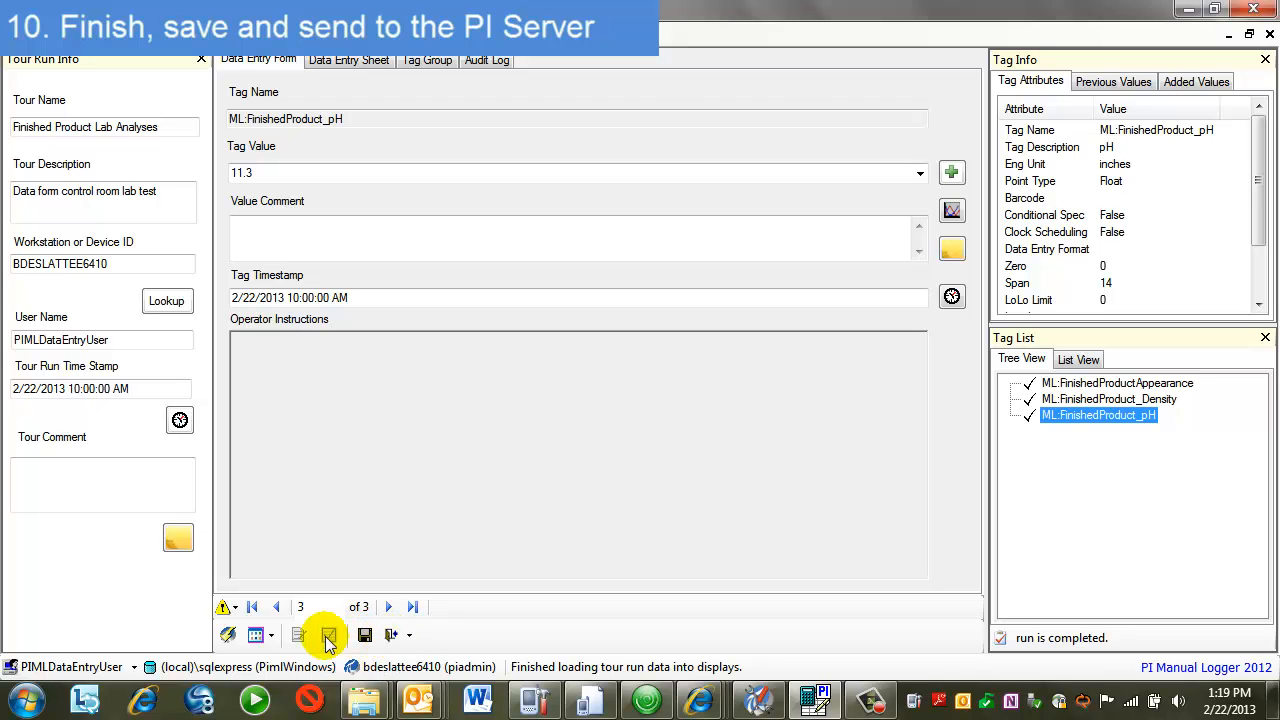
left_click(228, 638)
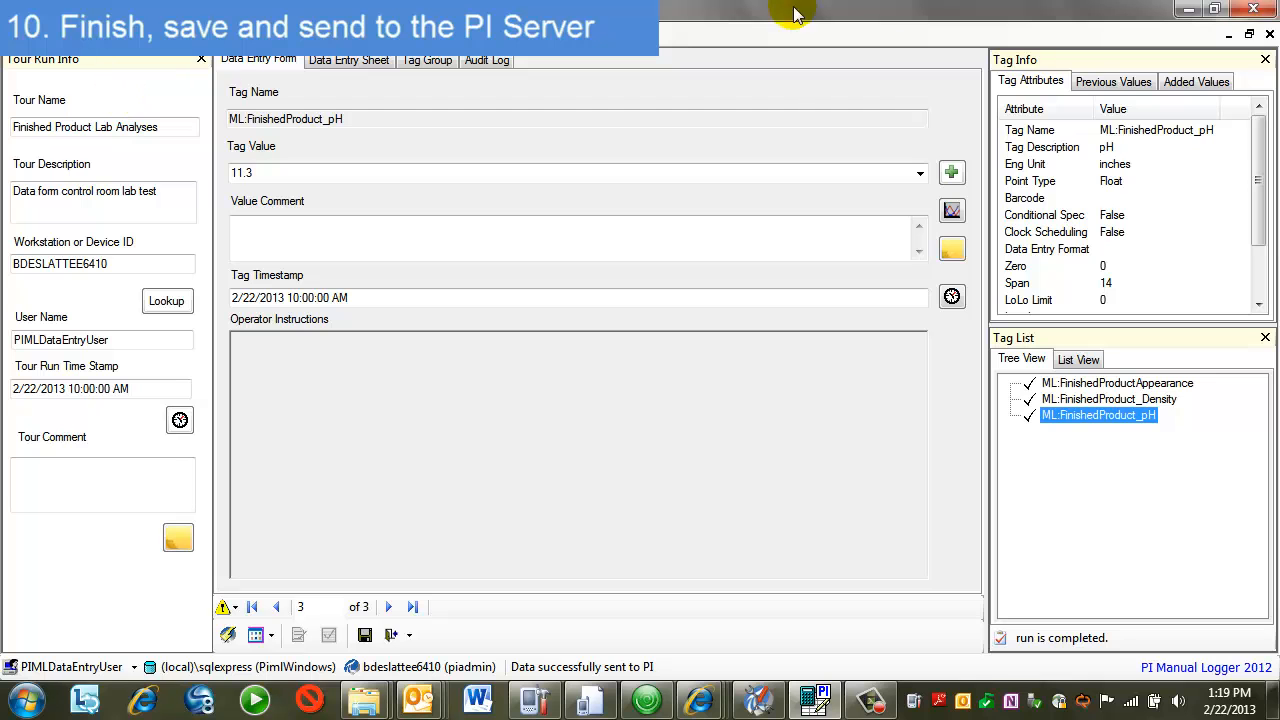
Close the tour run and the tour list, and exit PI Manual Logger.
left_click(1269, 34)
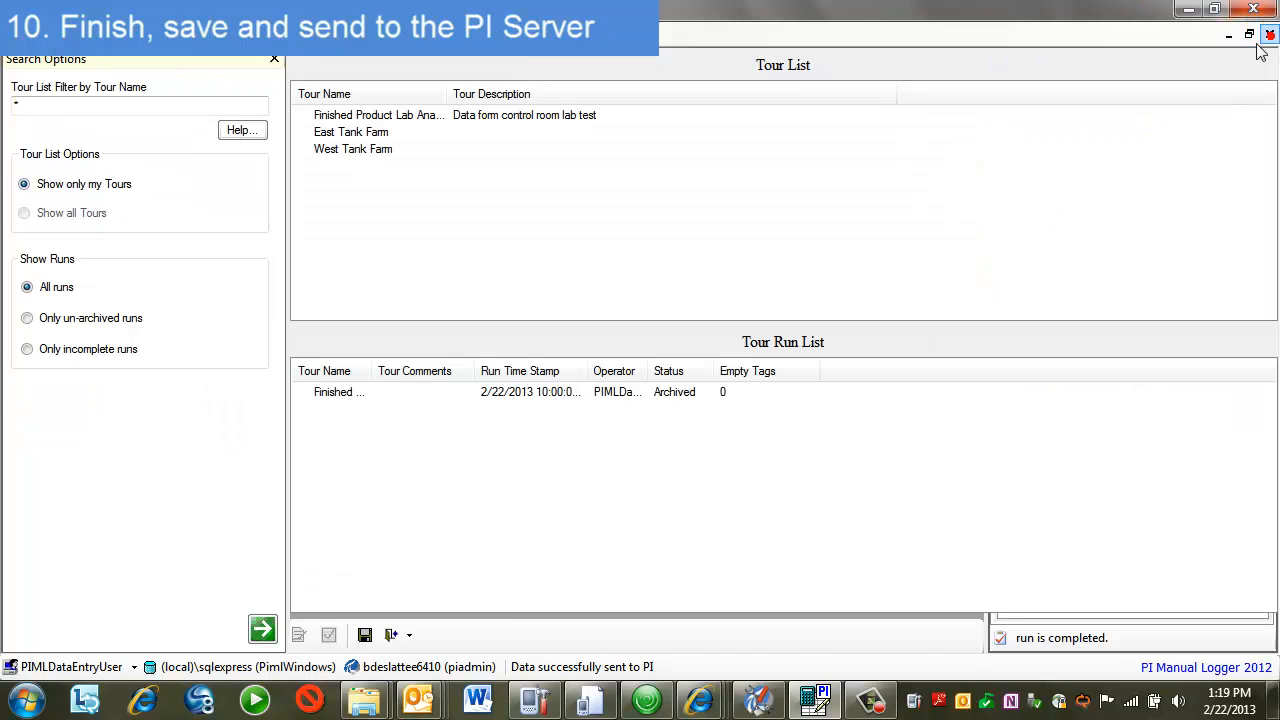
left_click(1269, 34)
left_click(26, 34)
left_click(50, 228)
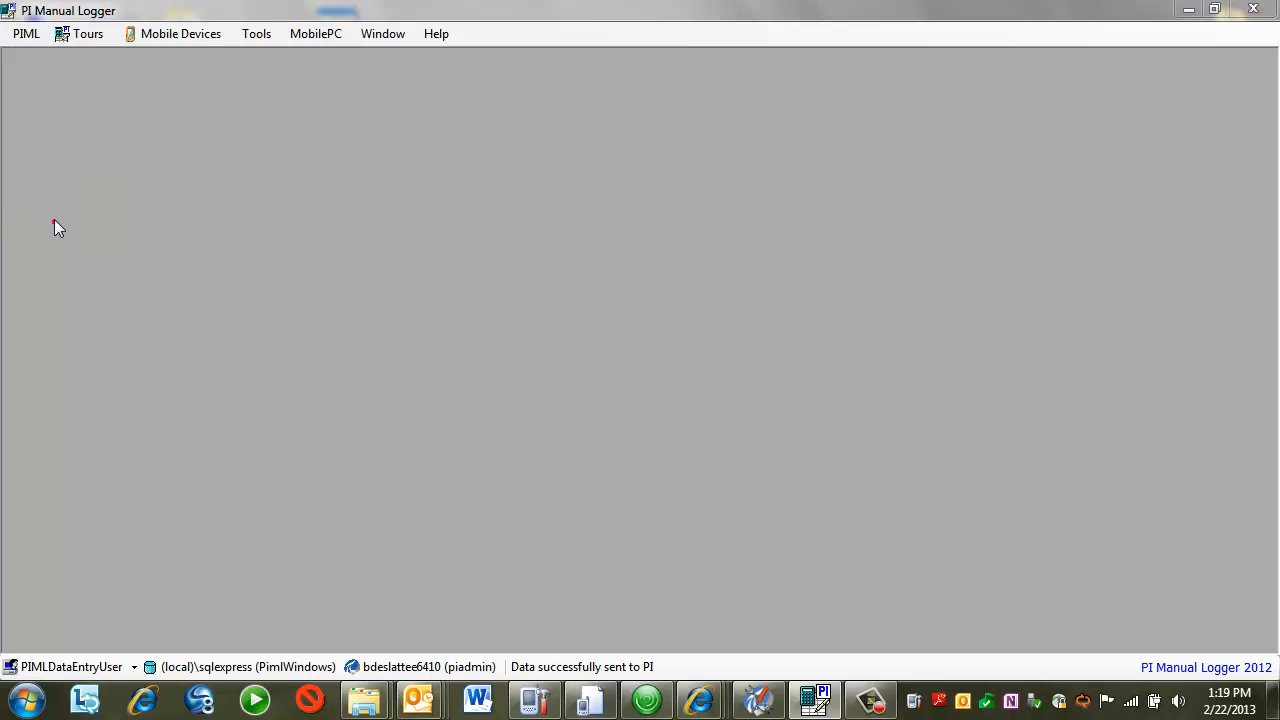
left_click(632, 424)
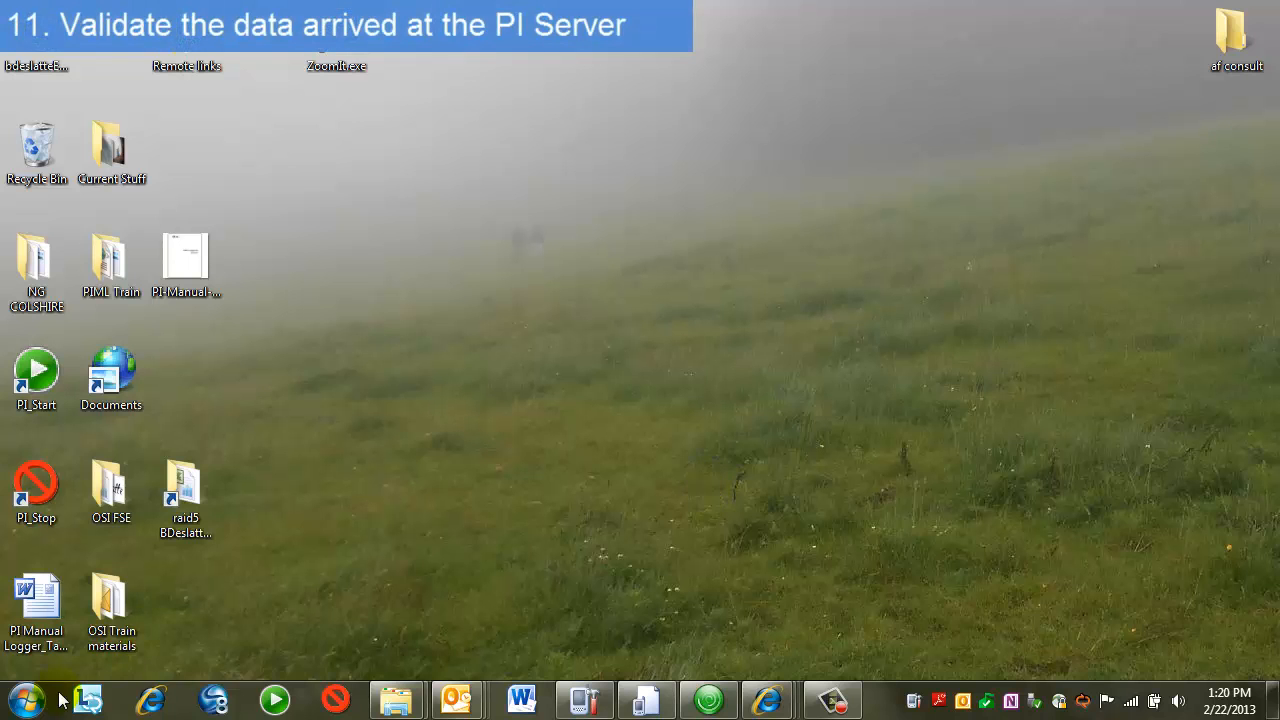
Launch Microsoft Excel 2010 with a blank workbook.
left_click(27, 700)
left_click(50, 648)
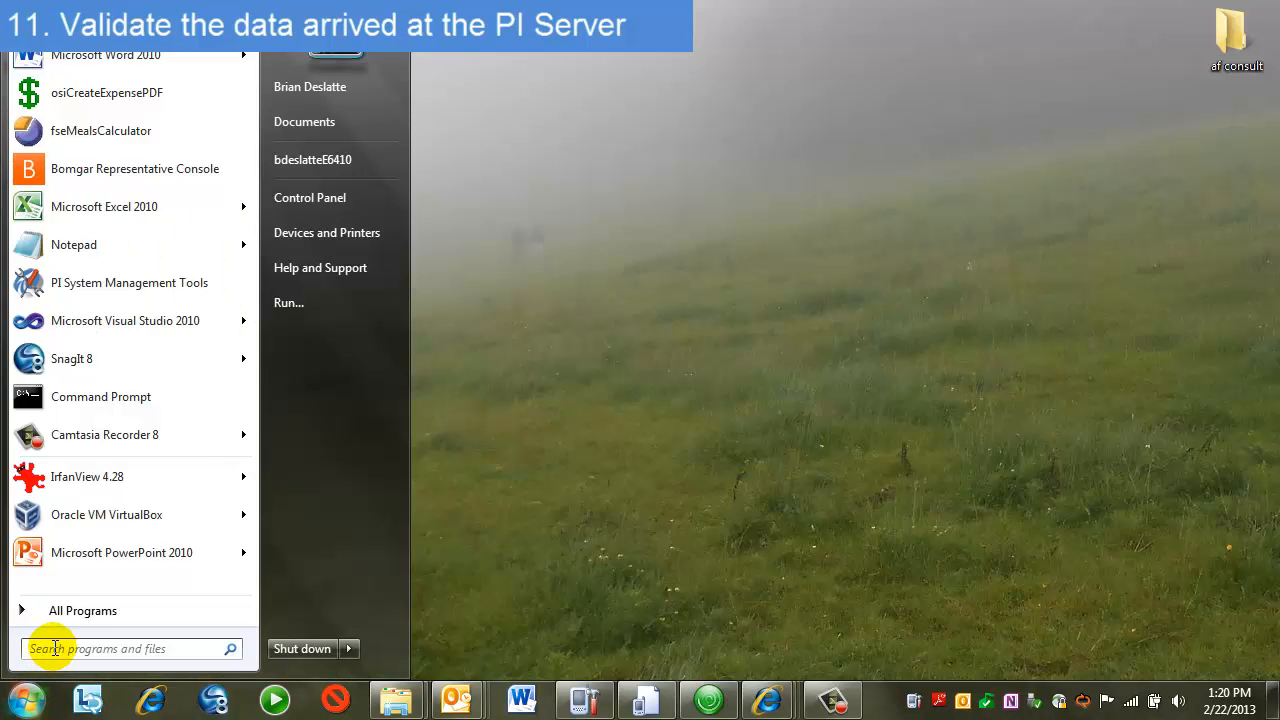
left_click(83, 614)
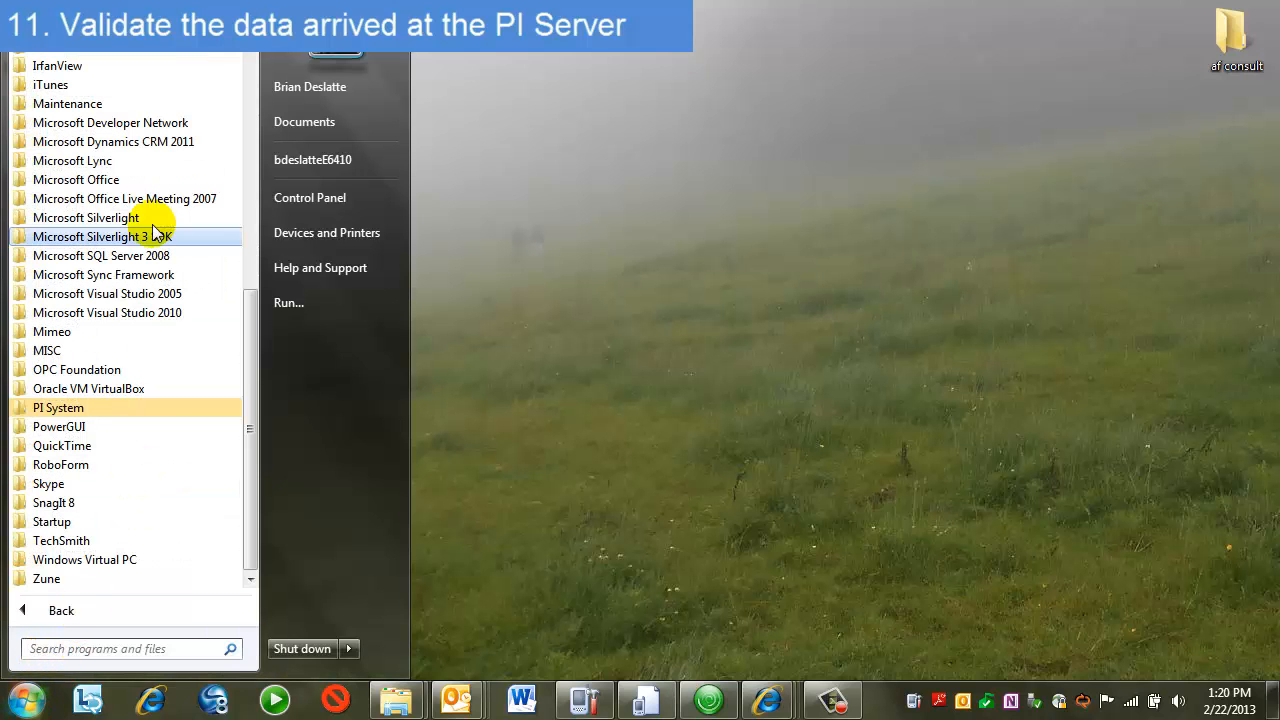
left_click(145, 185)
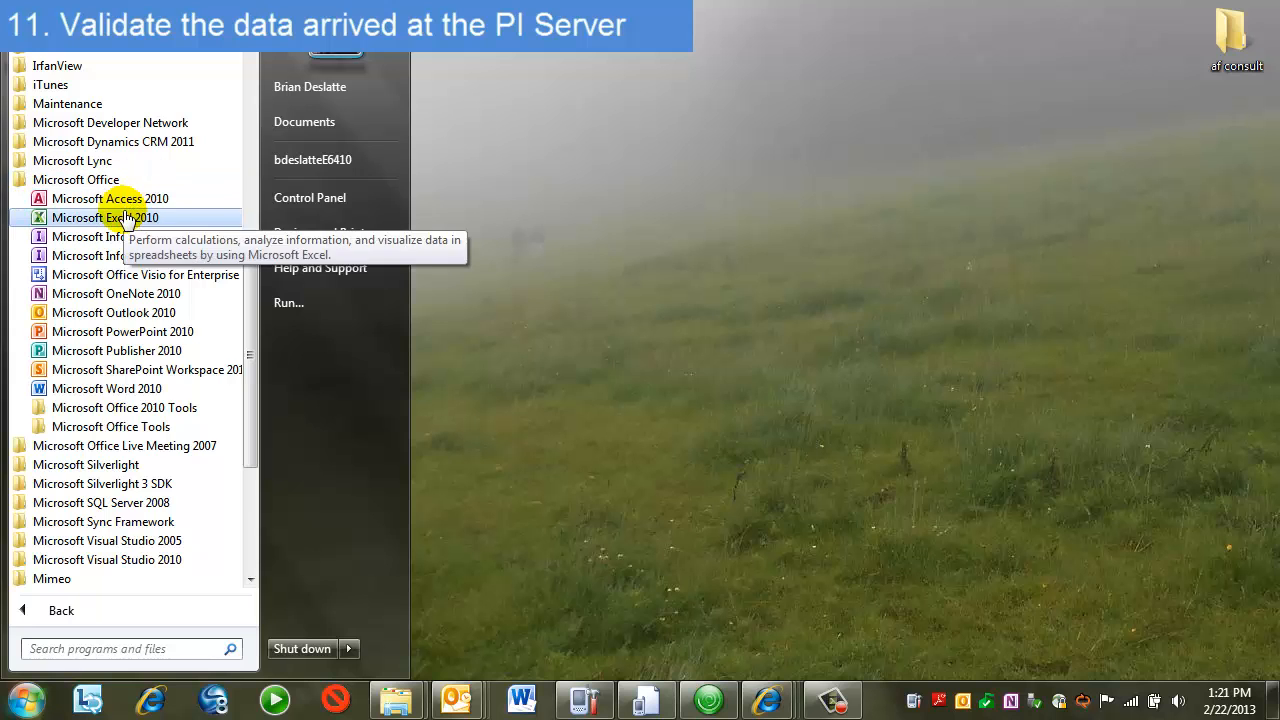
left_click(125, 214)
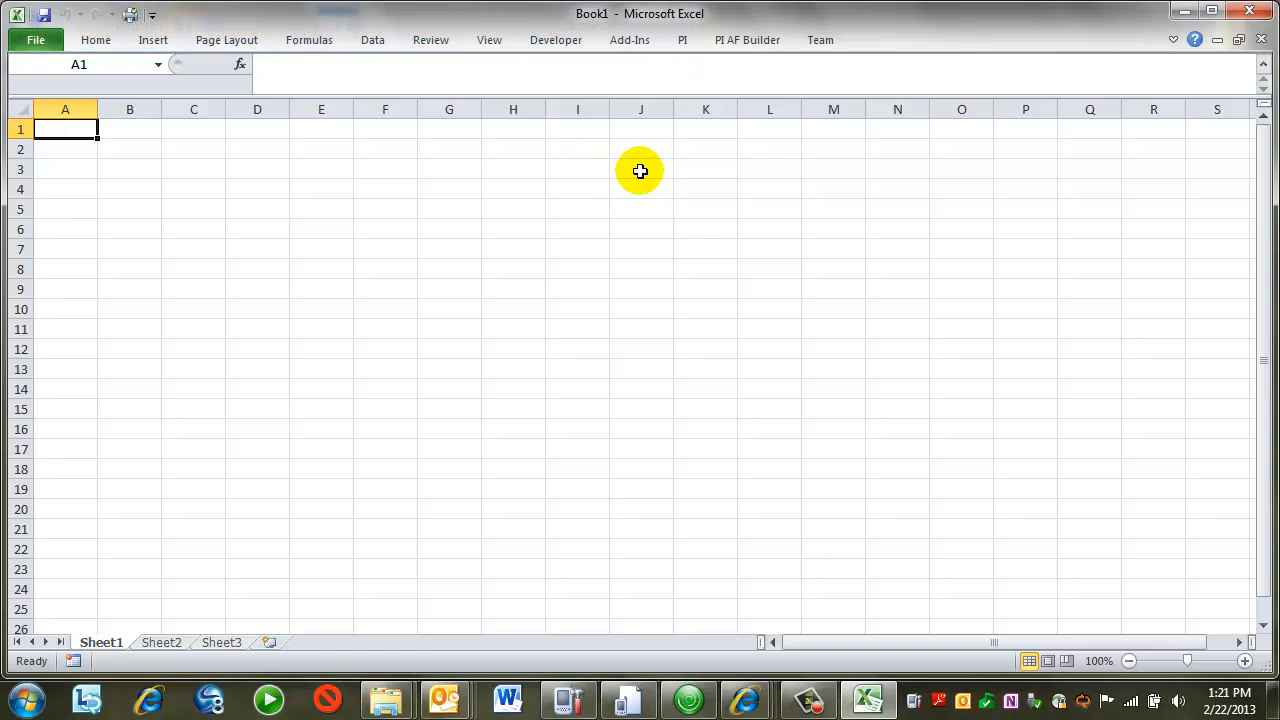
Search the PI Server for tags matching ml*, insert all matching tag names starting at cell A1, and widen column A to fit them.
left_click(682, 42)
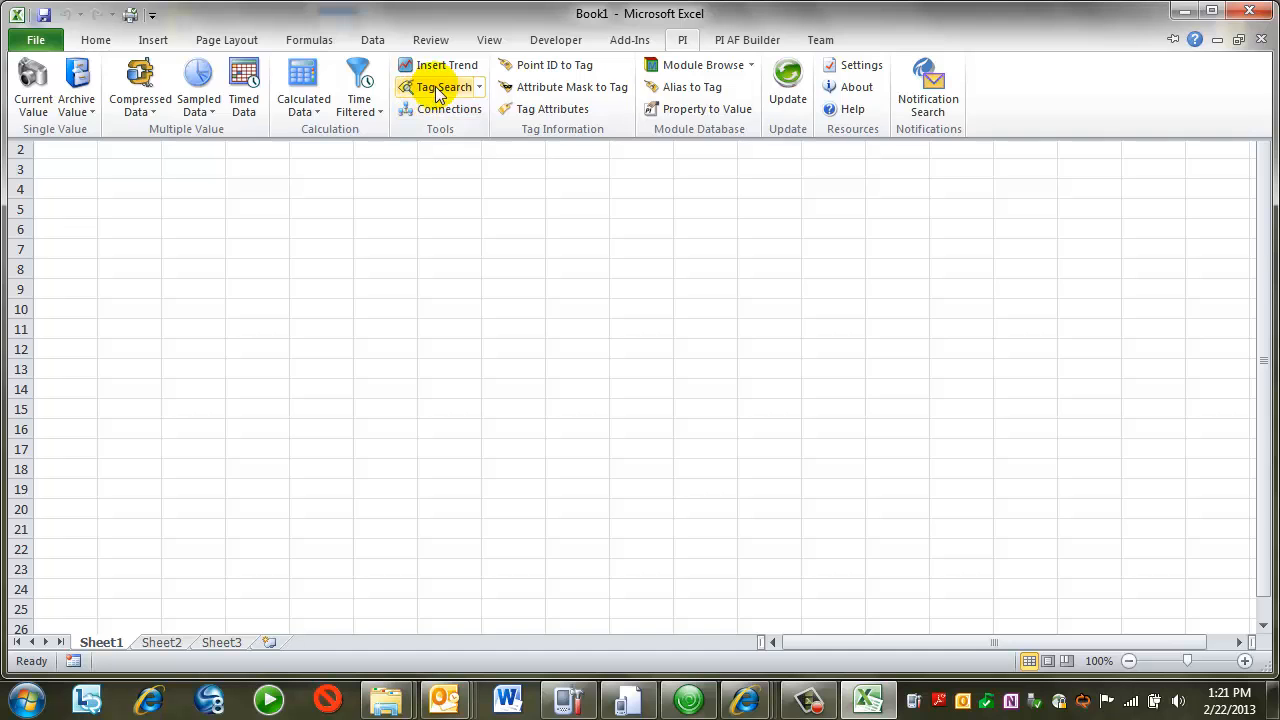
left_click(443, 86)
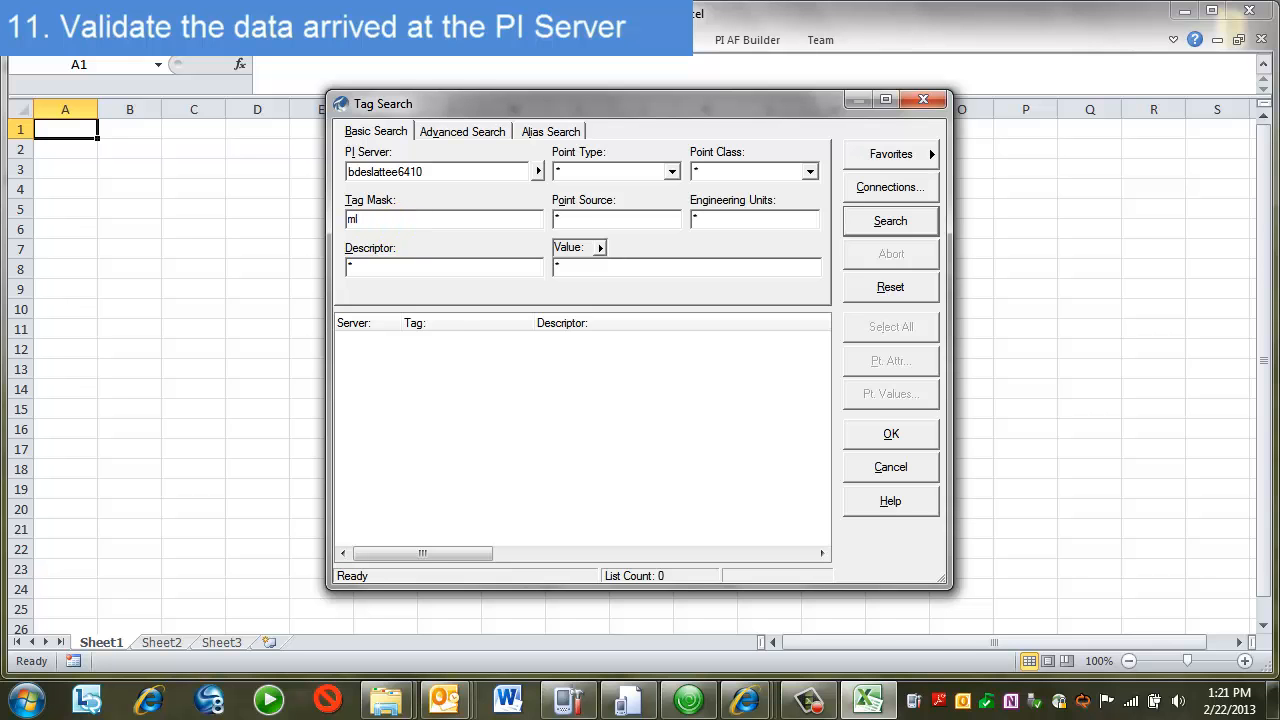
key("Return")
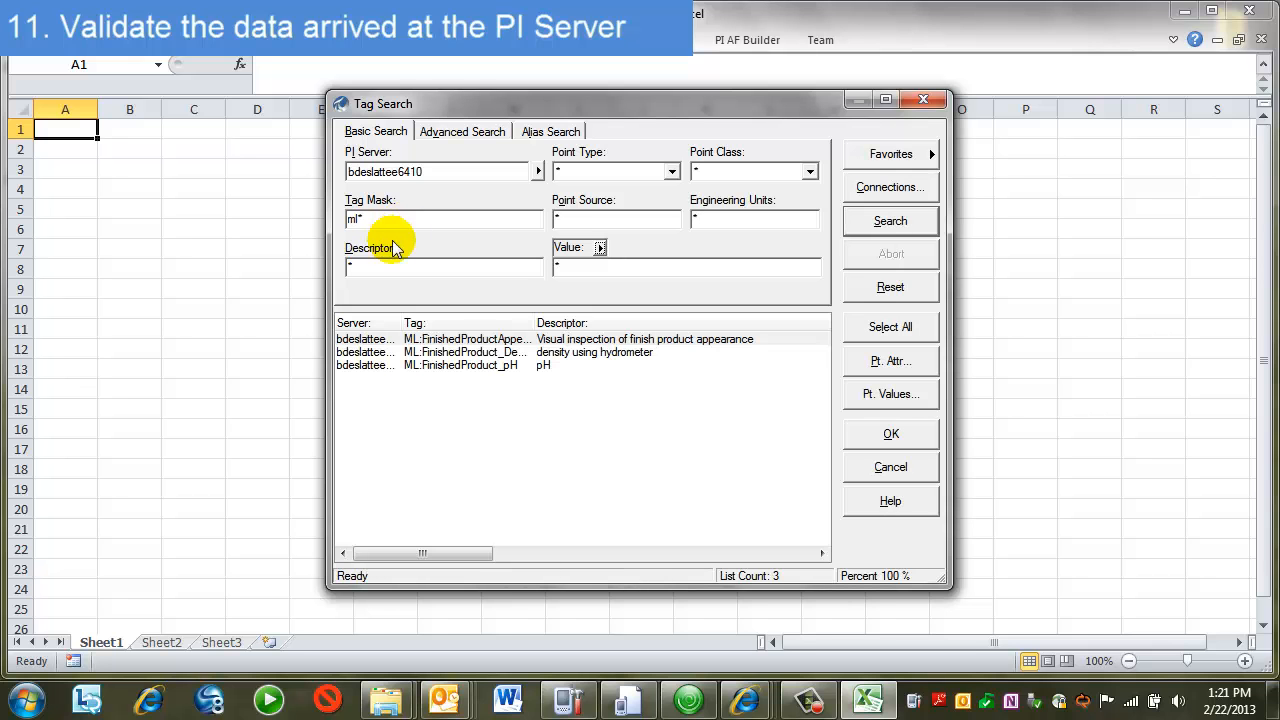
left_click(512, 366, "shift")
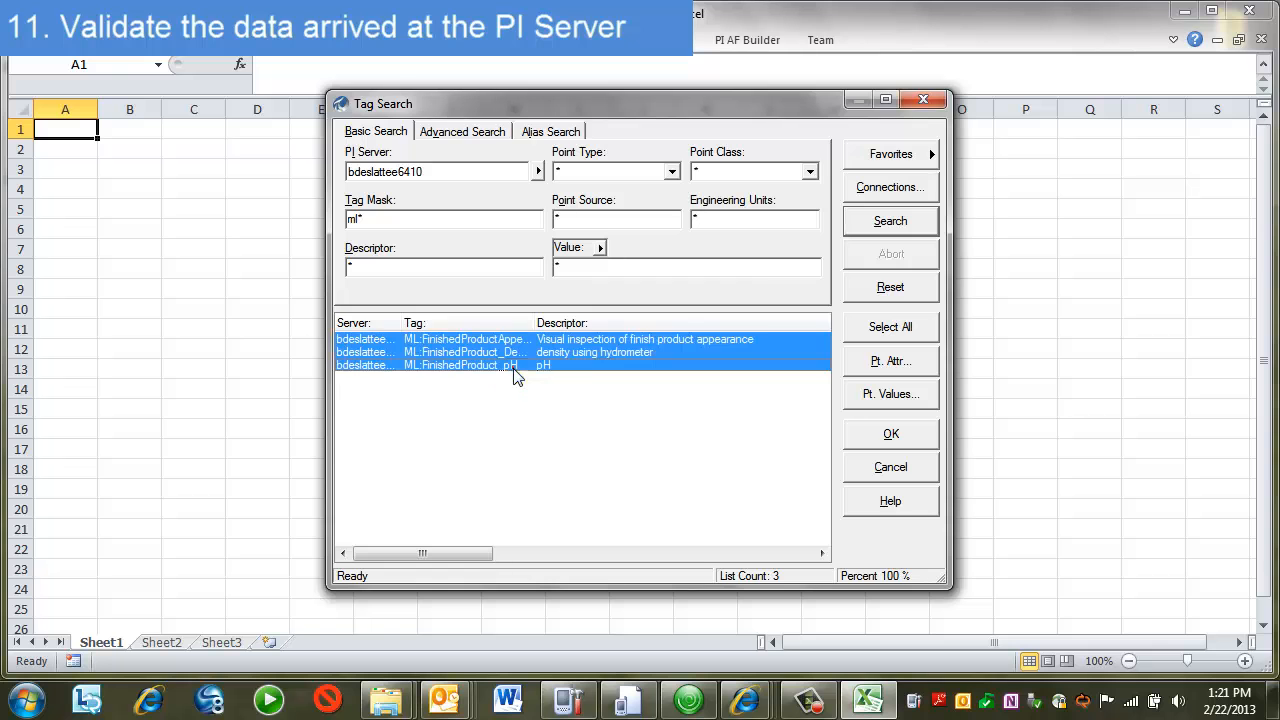
left_click(904, 427)
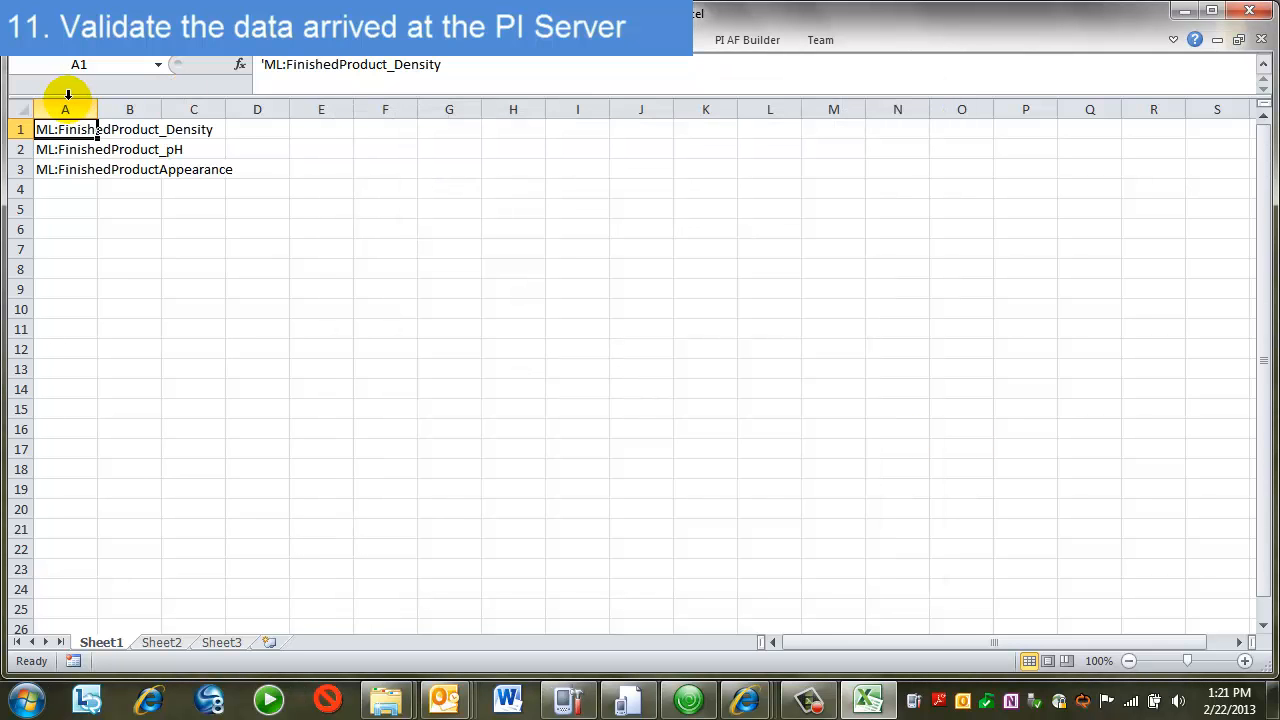
left_click_drag(96, 109, 239, 118)
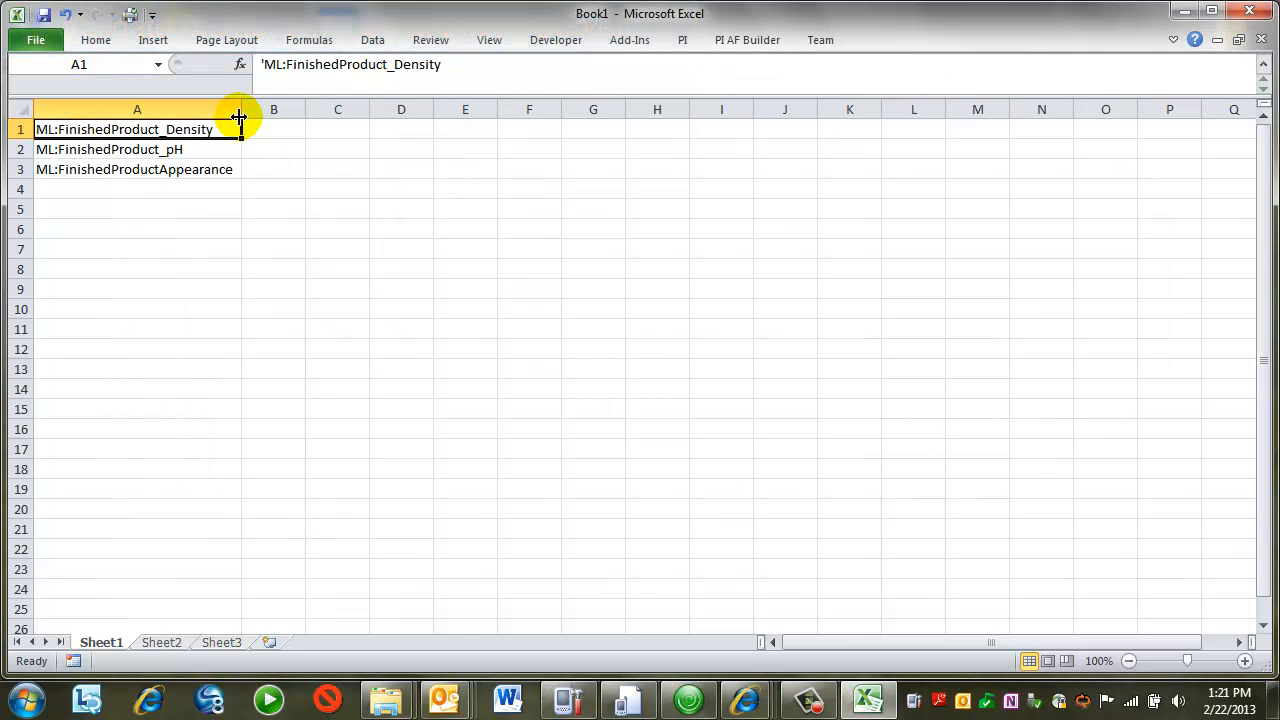
Insert the PI current values of the tags in A1:A3 at output cell C1, with the time at left.
left_click(352, 128)
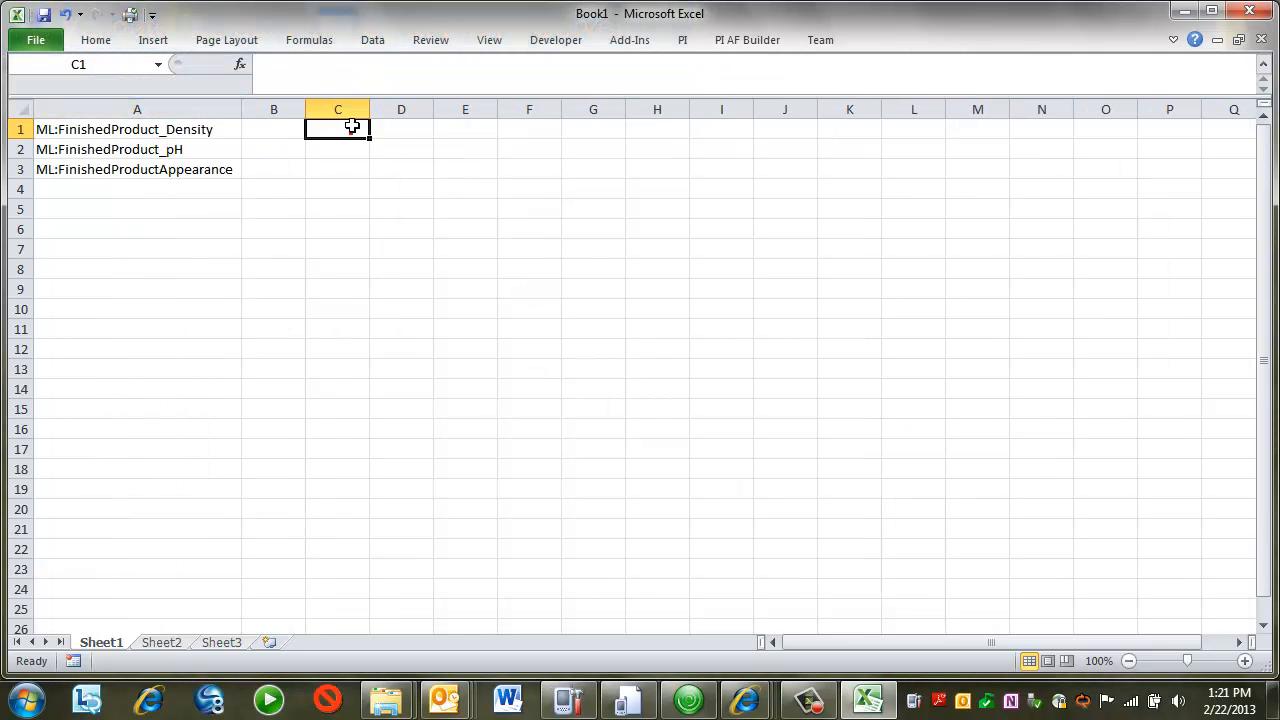
left_click(683, 40)
left_click(20, 84)
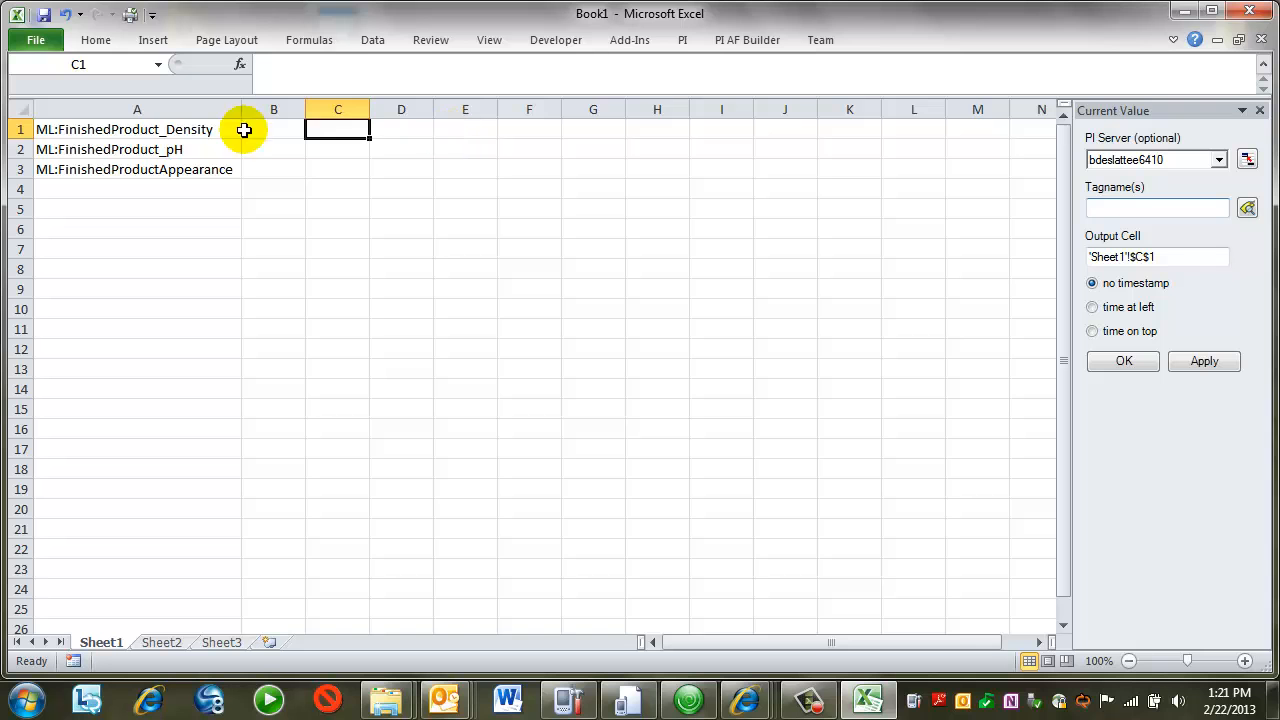
left_click_drag(98, 128, 97, 167)
left_click(1115, 309)
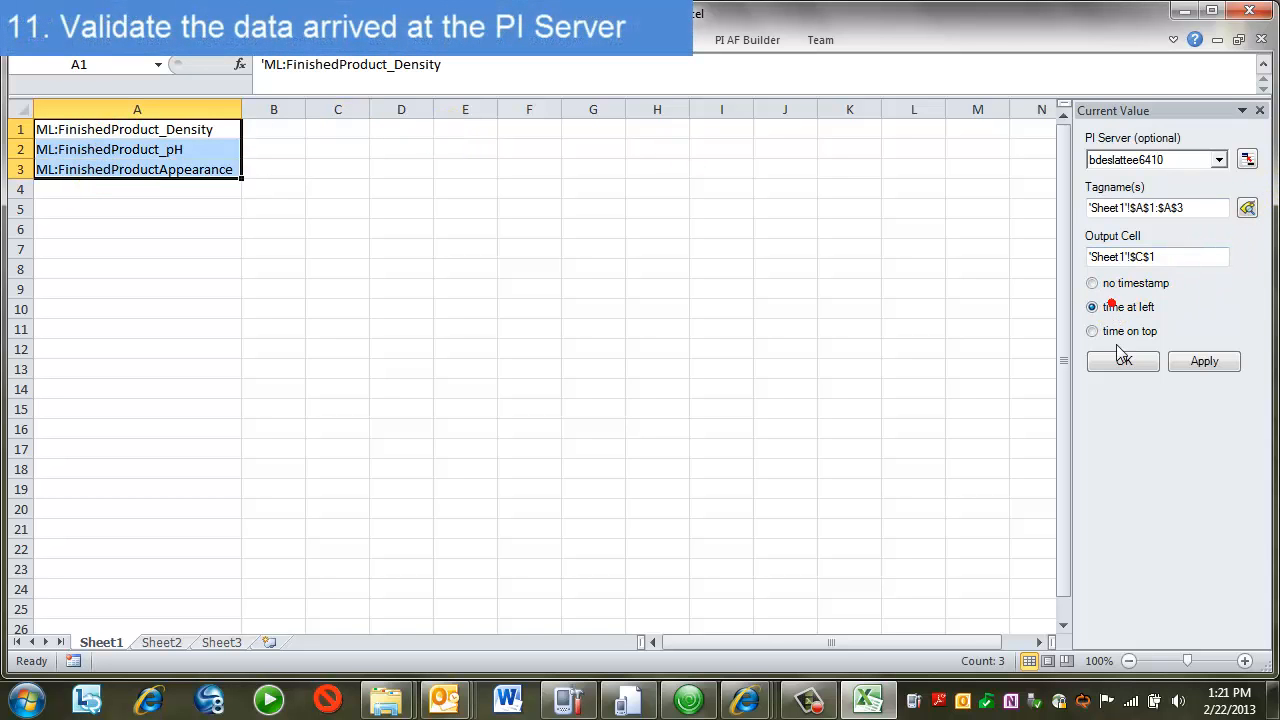
left_click(1121, 362)
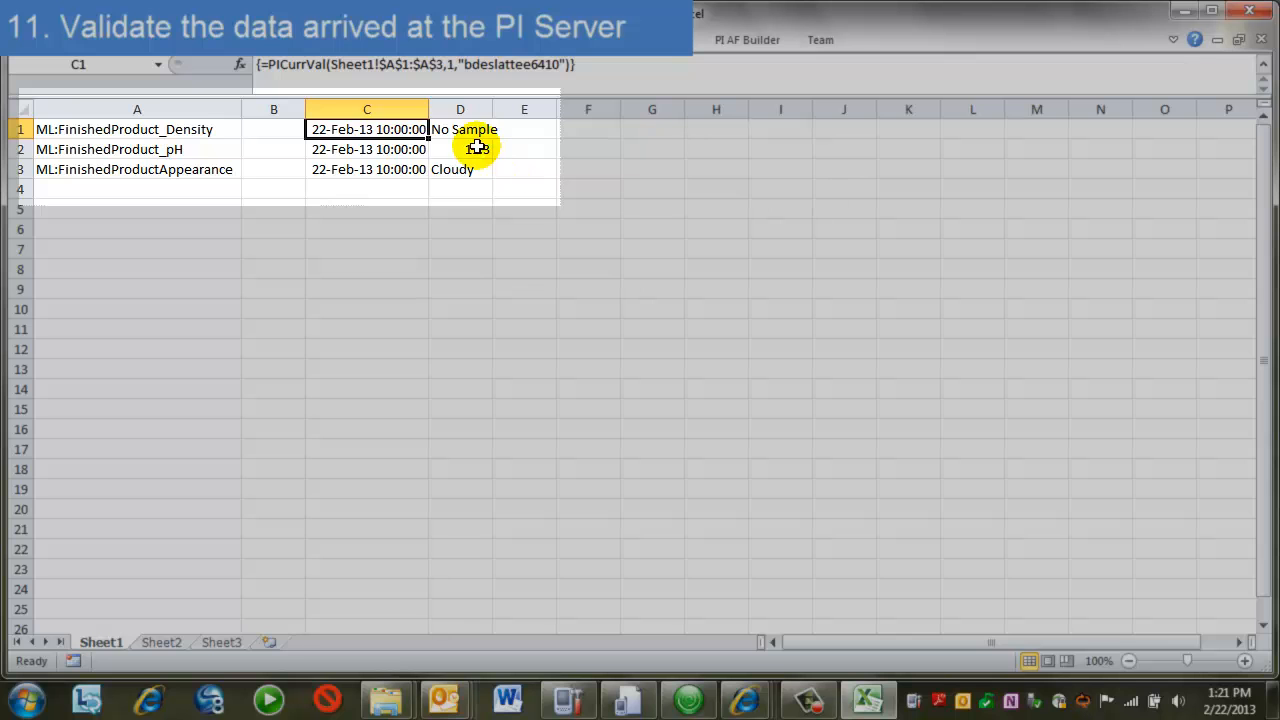
Check the retrieved value of each tag against its tag name, and widen column D.
left_click(457, 129)
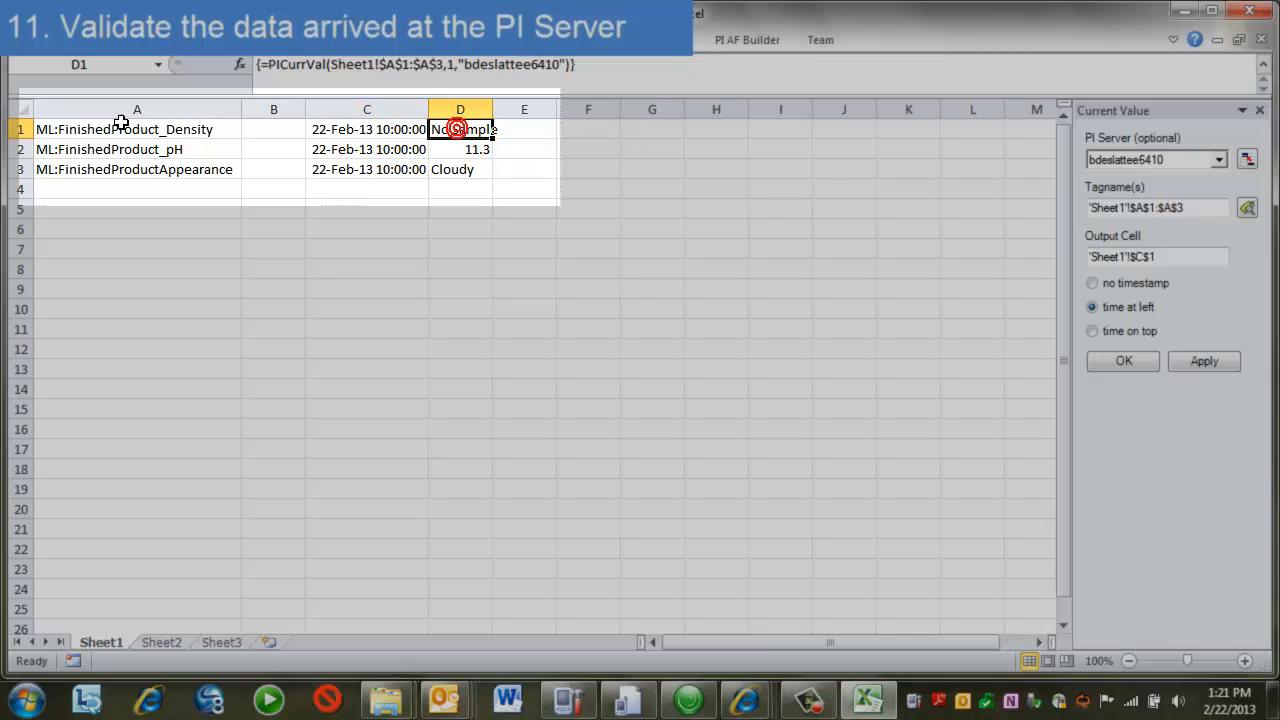
left_click(478, 152)
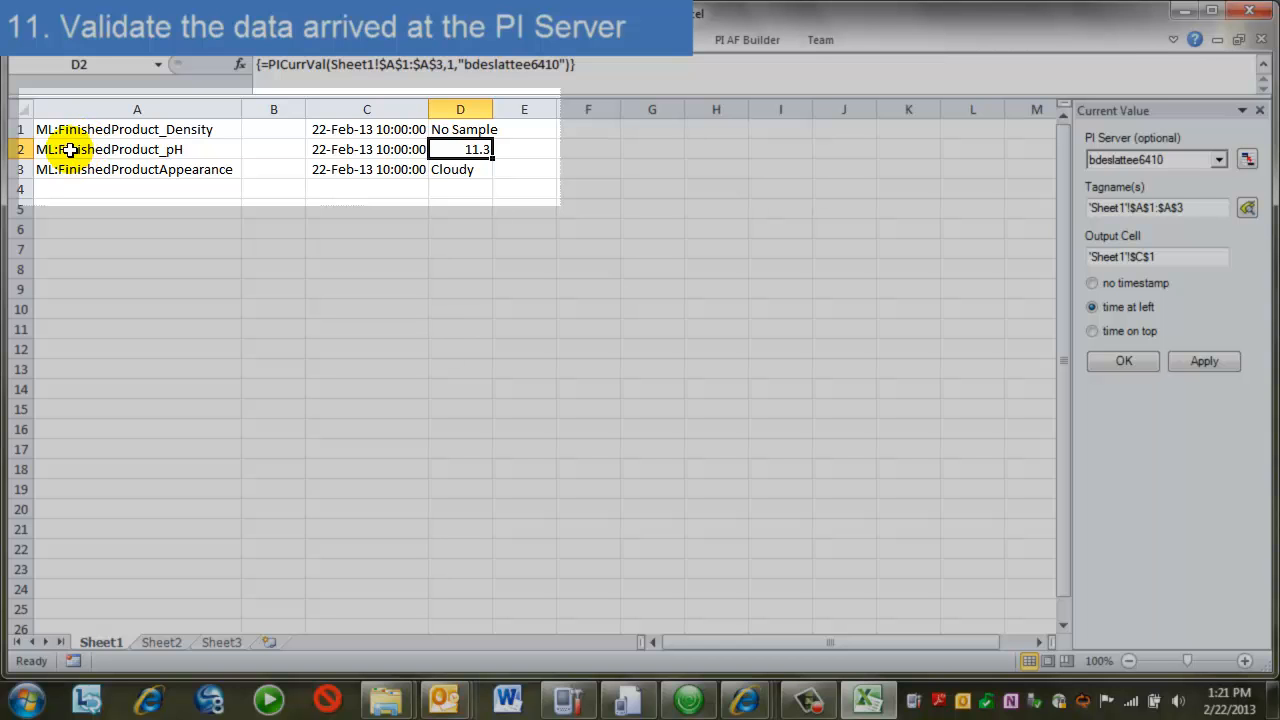
left_click(454, 181)
left_click(148, 172)
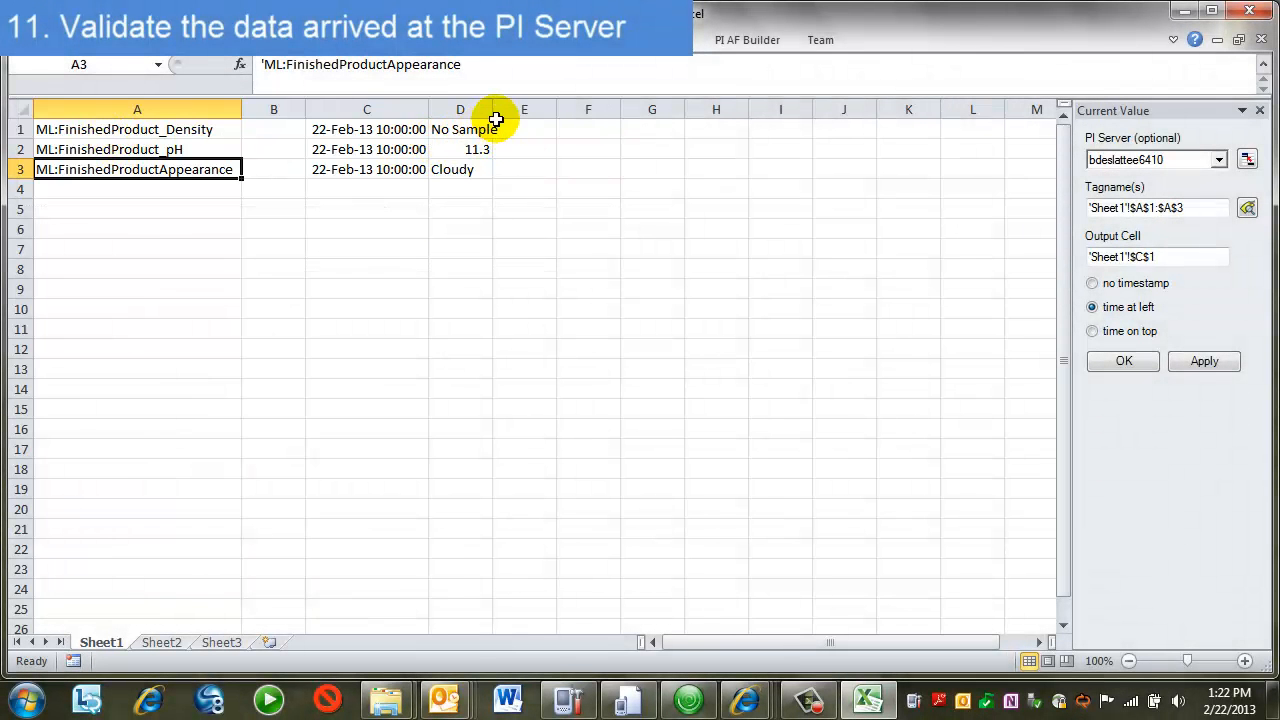
left_click_drag(491, 111, 517, 111)
Set up a PI compressed data query with output cell F1, retrieving by number of values, with start time * and 1 value.
left_click(613, 129)
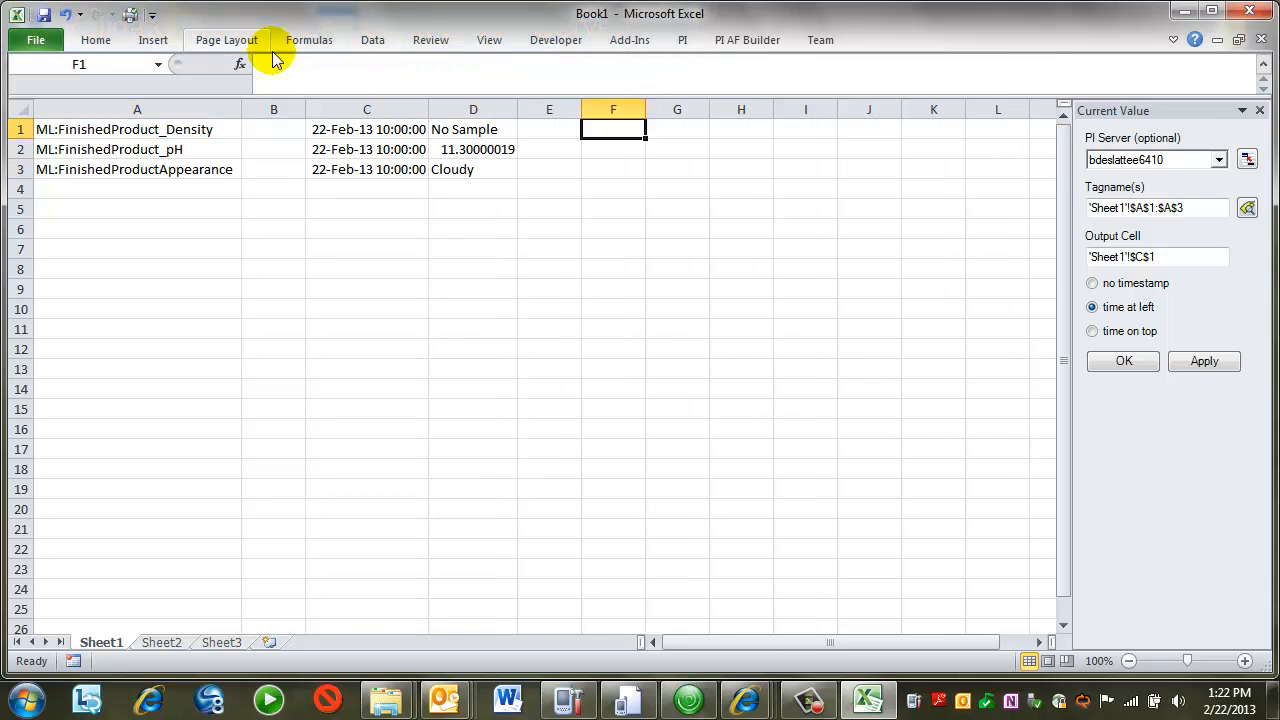
left_click(682, 40)
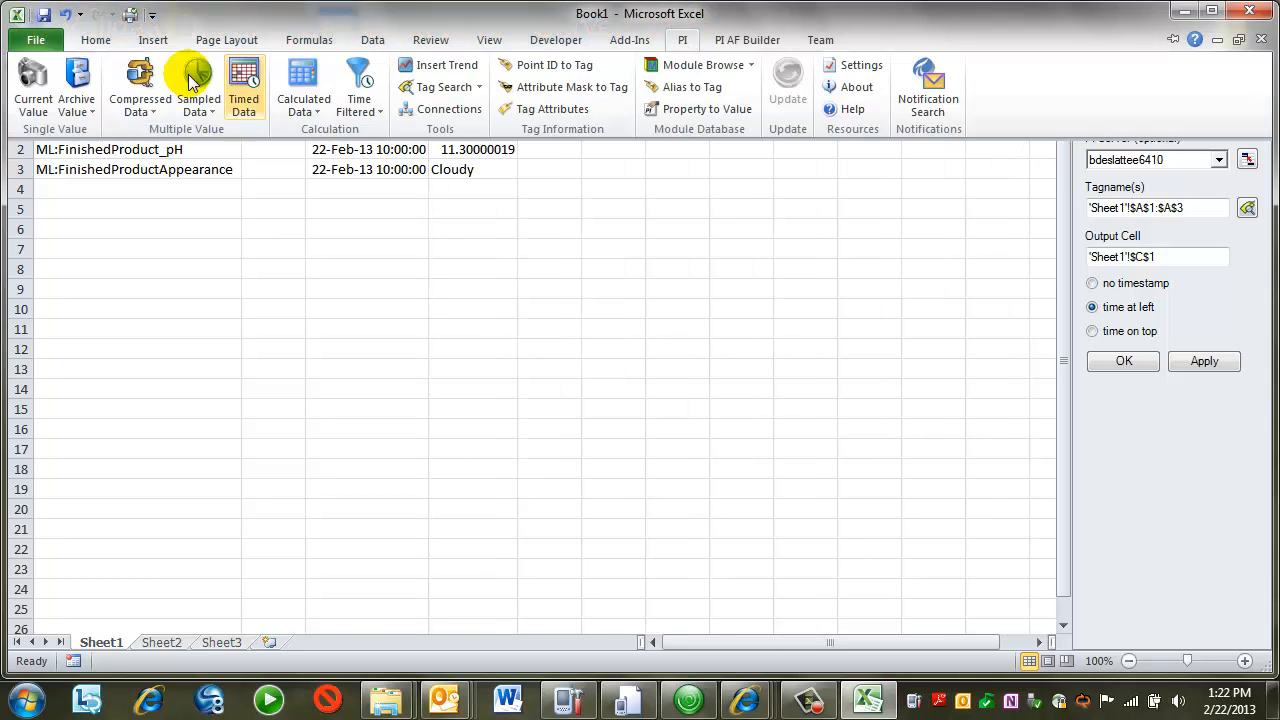
left_click(163, 110)
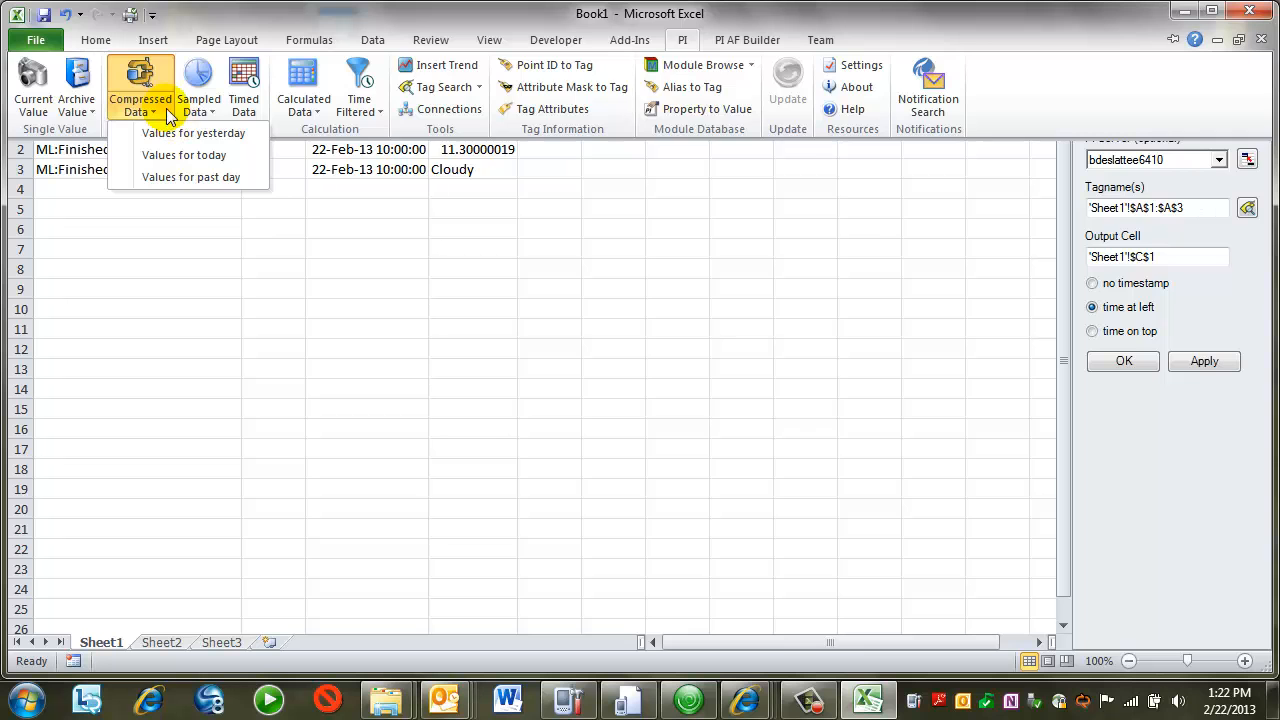
left_click(192, 133)
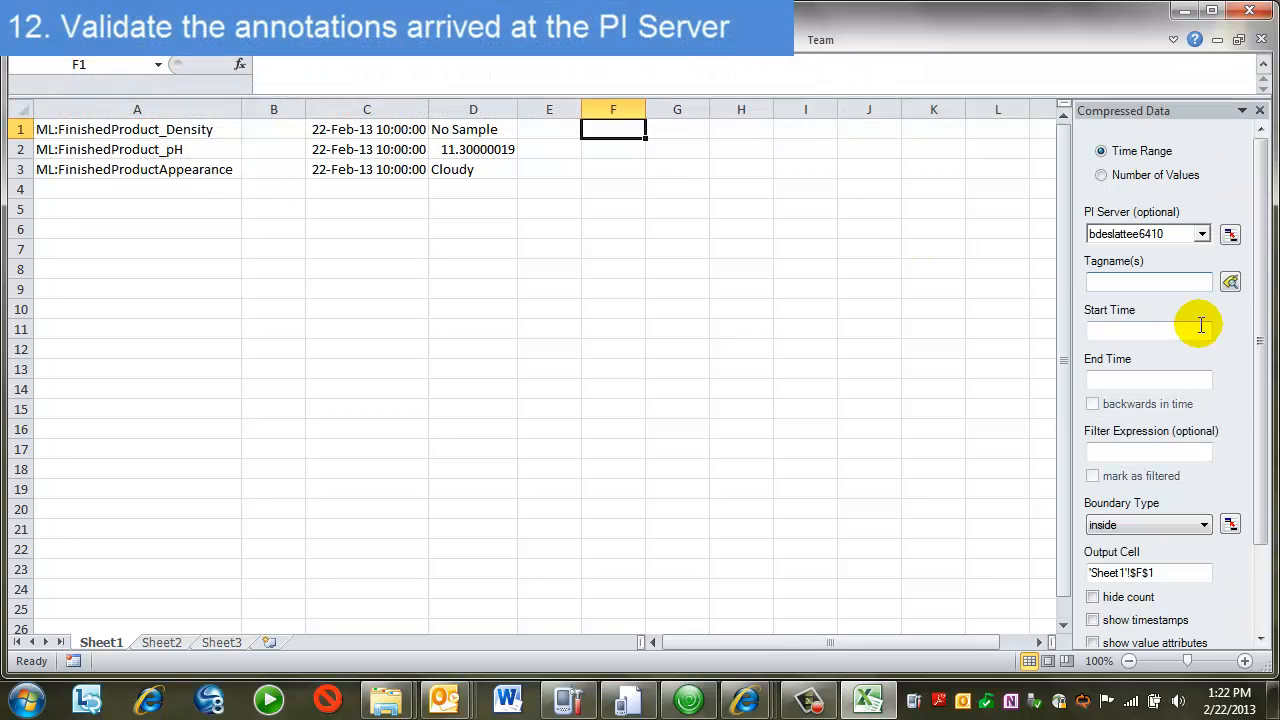
left_click(1135, 174)
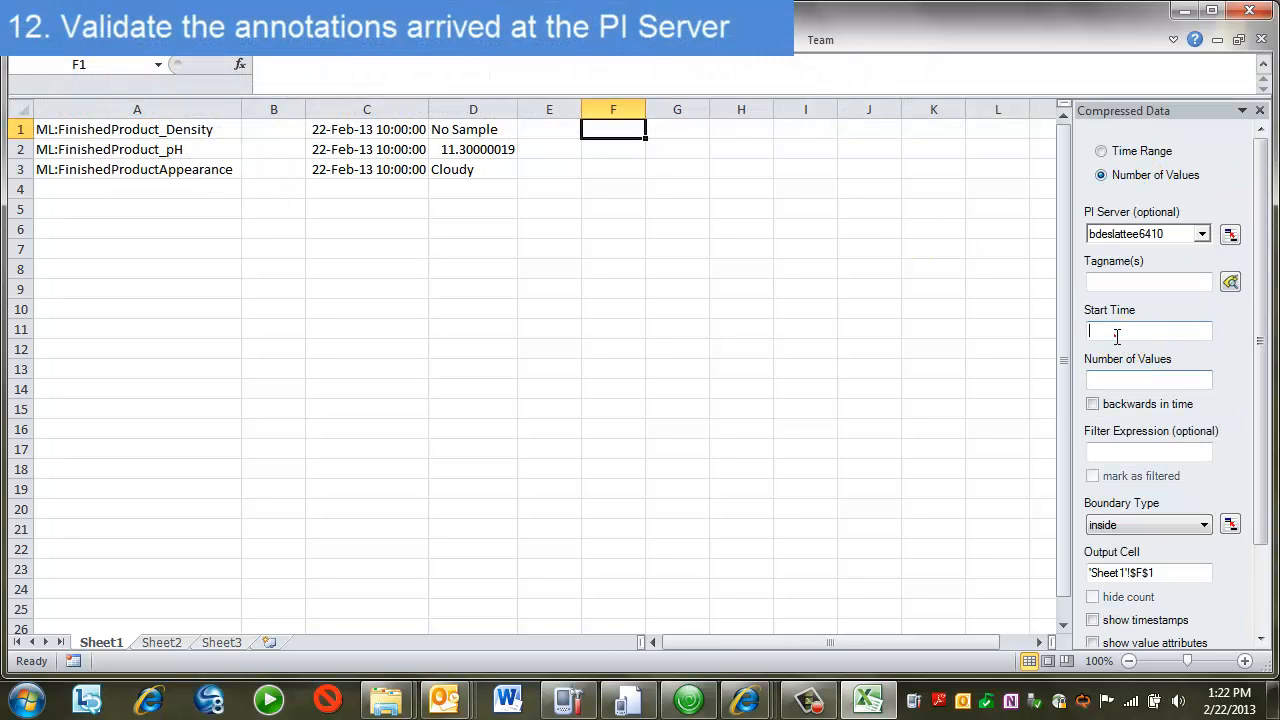
left_click(1119, 381)
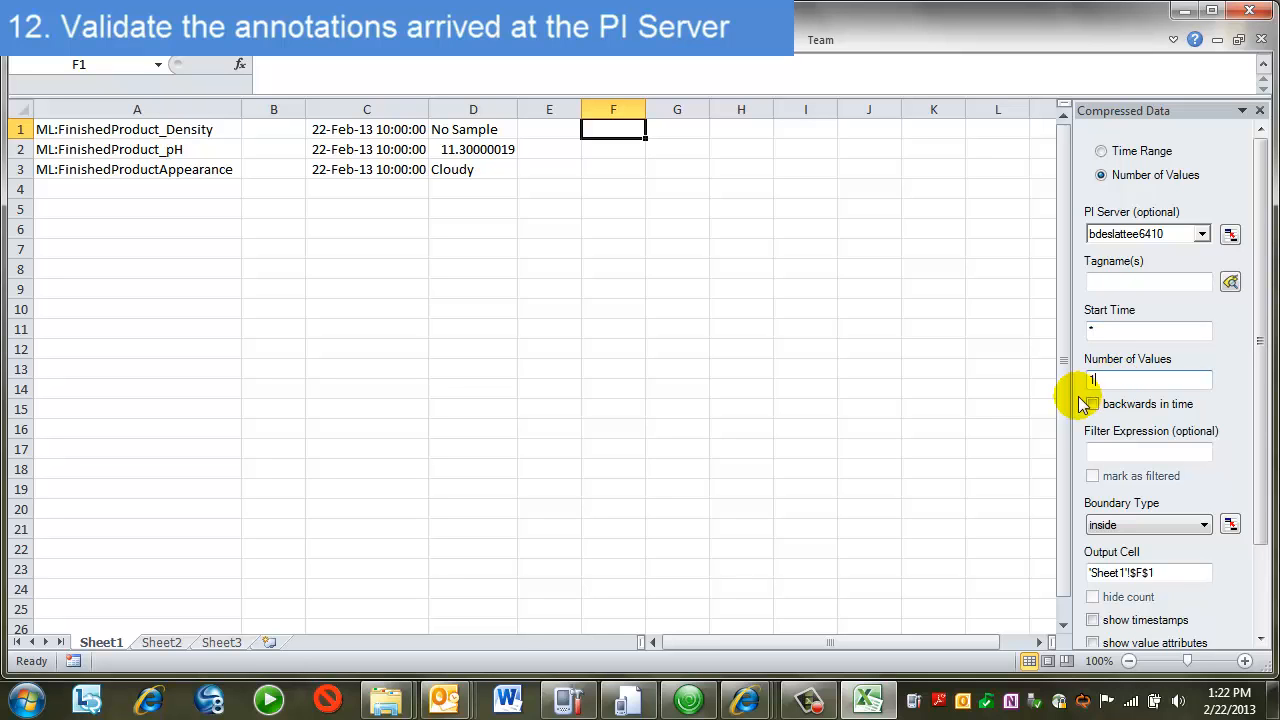
Make the compressed data query run backwards in time, show timestamps and annotations, and try to insert it without a tag name.
scroll(1257, 490, "down", 3)
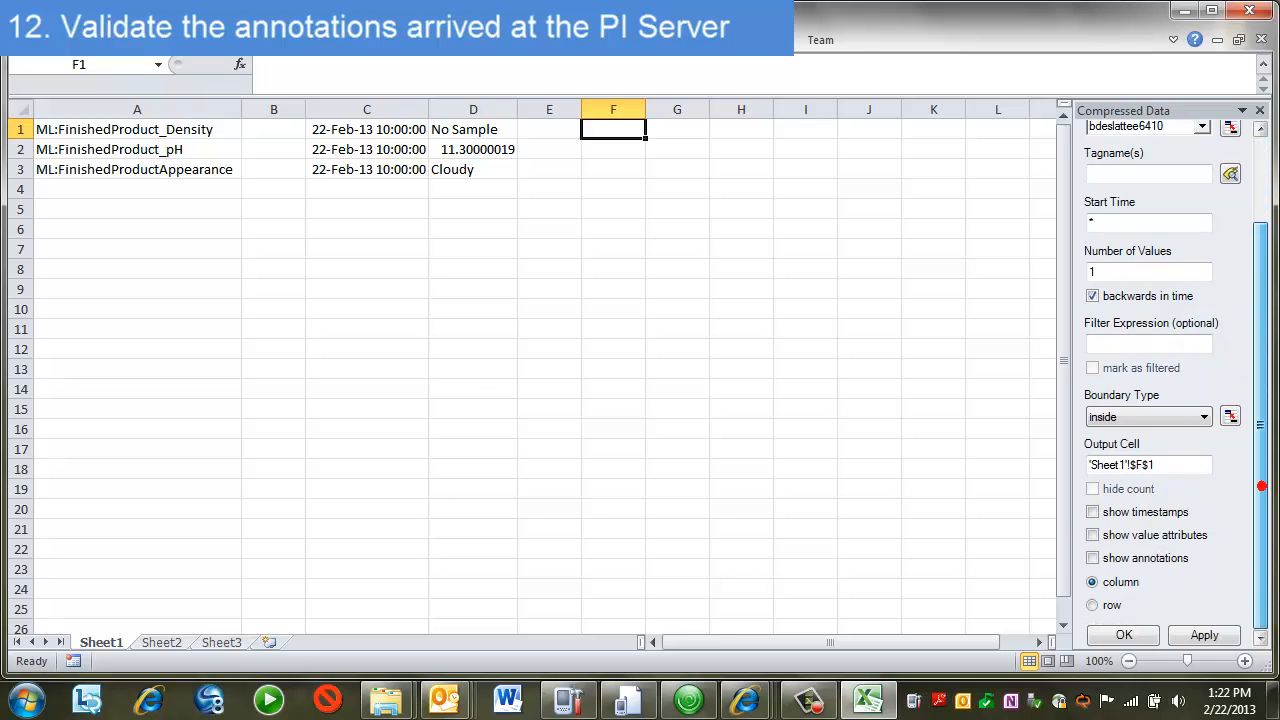
left_click(1093, 560)
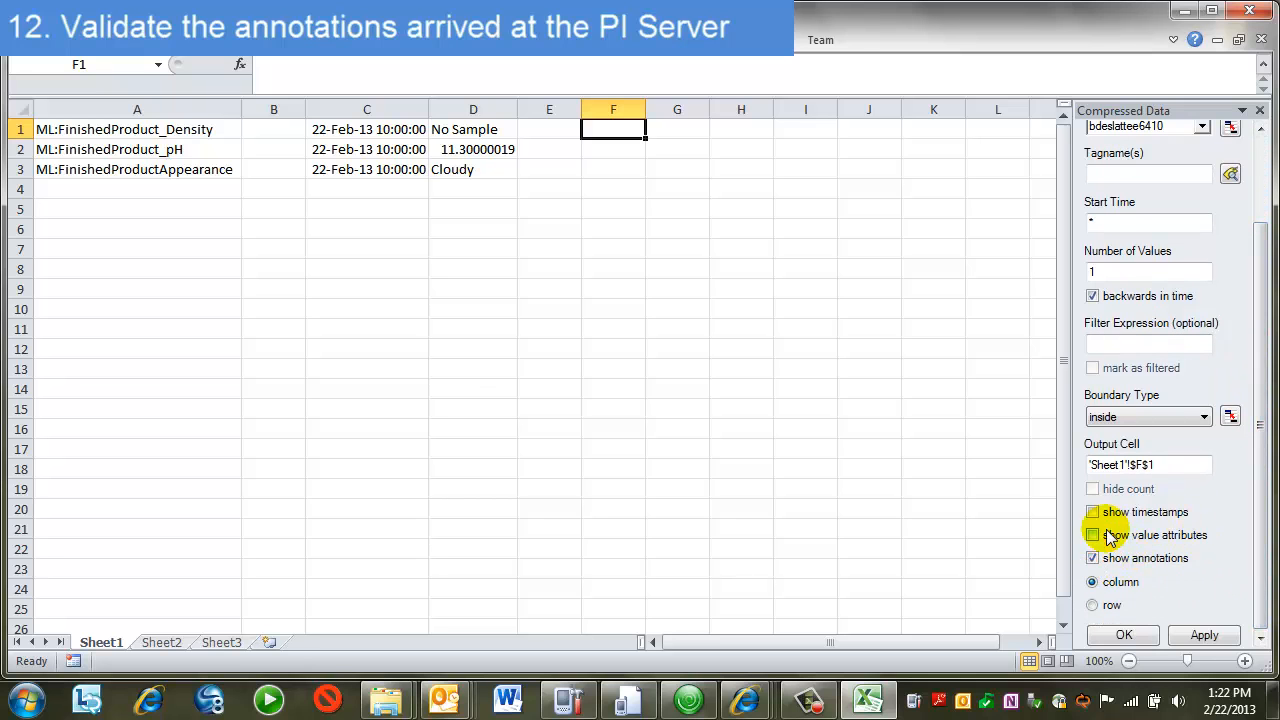
left_click(1124, 637)
left_click(735, 408)
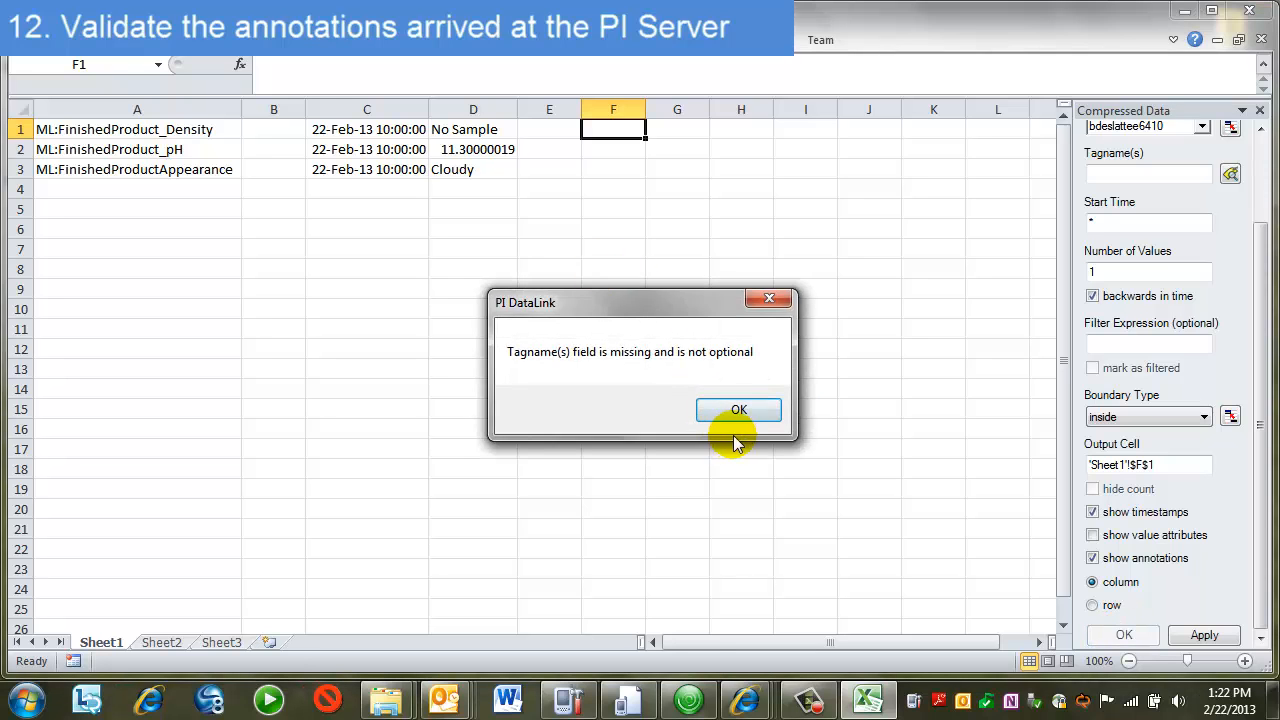
Use the density tag in cell A1 as the query's tag name and insert the compressed data.
left_click(1113, 176)
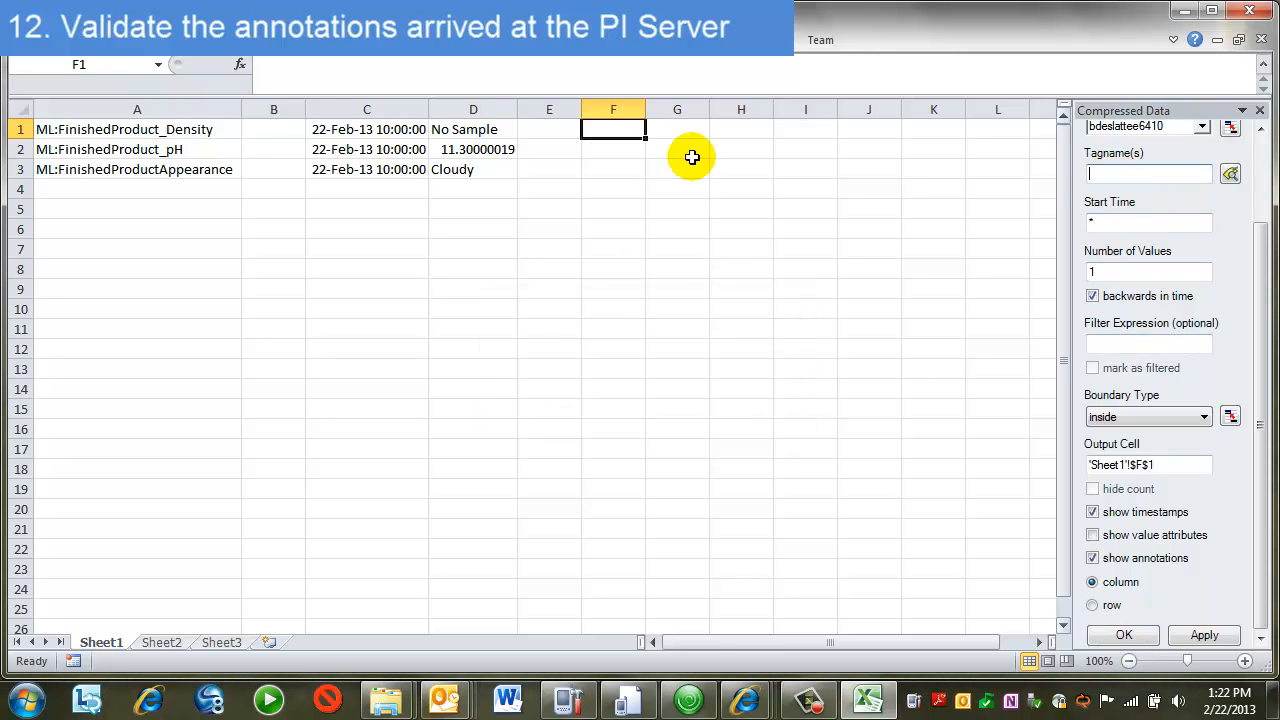
left_click(100, 133)
left_click(1131, 638)
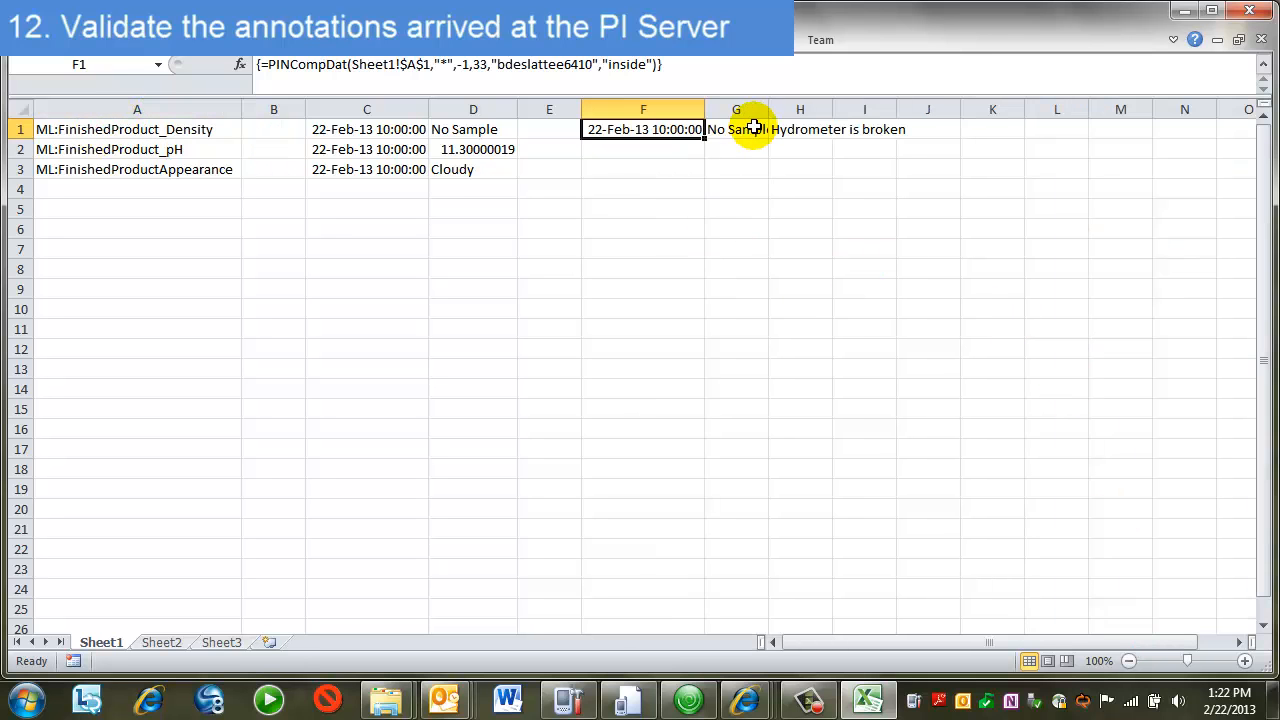
Widen columns G and H, and check the value and annotation retrieved for the density tag.
double_click(767, 110)
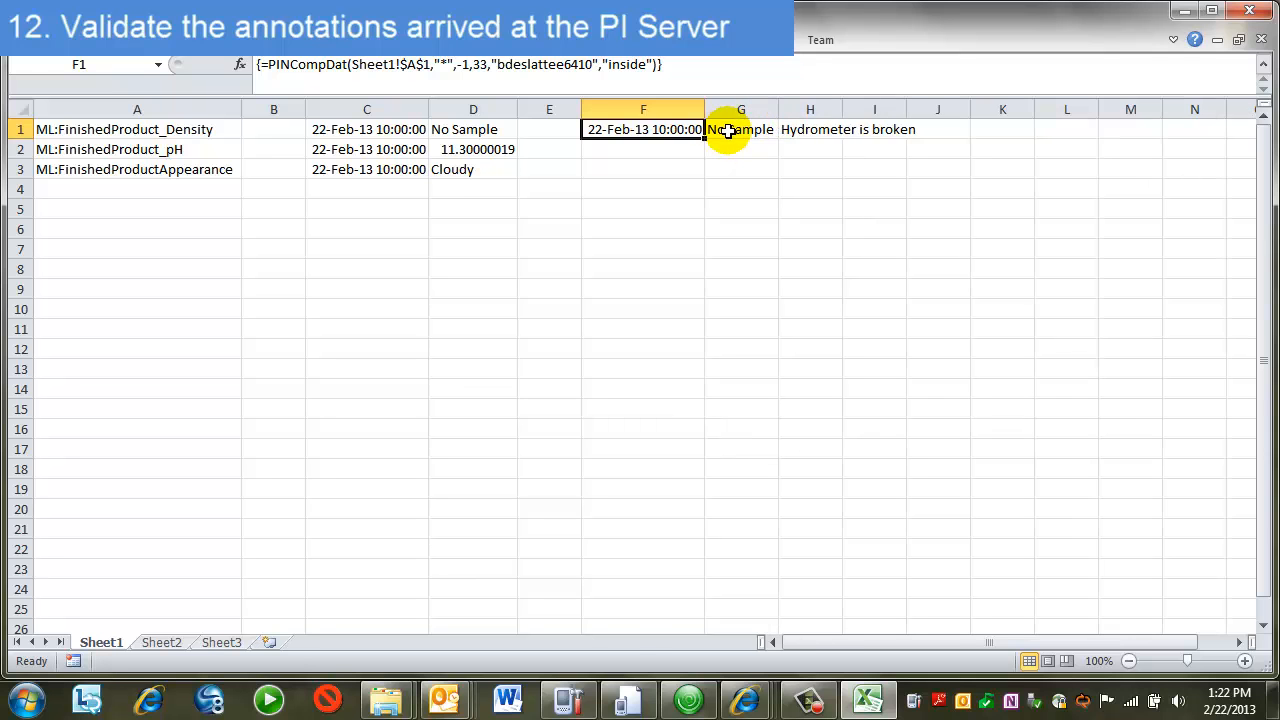
left_click(727, 131)
left_click_drag(843, 108, 875, 110)
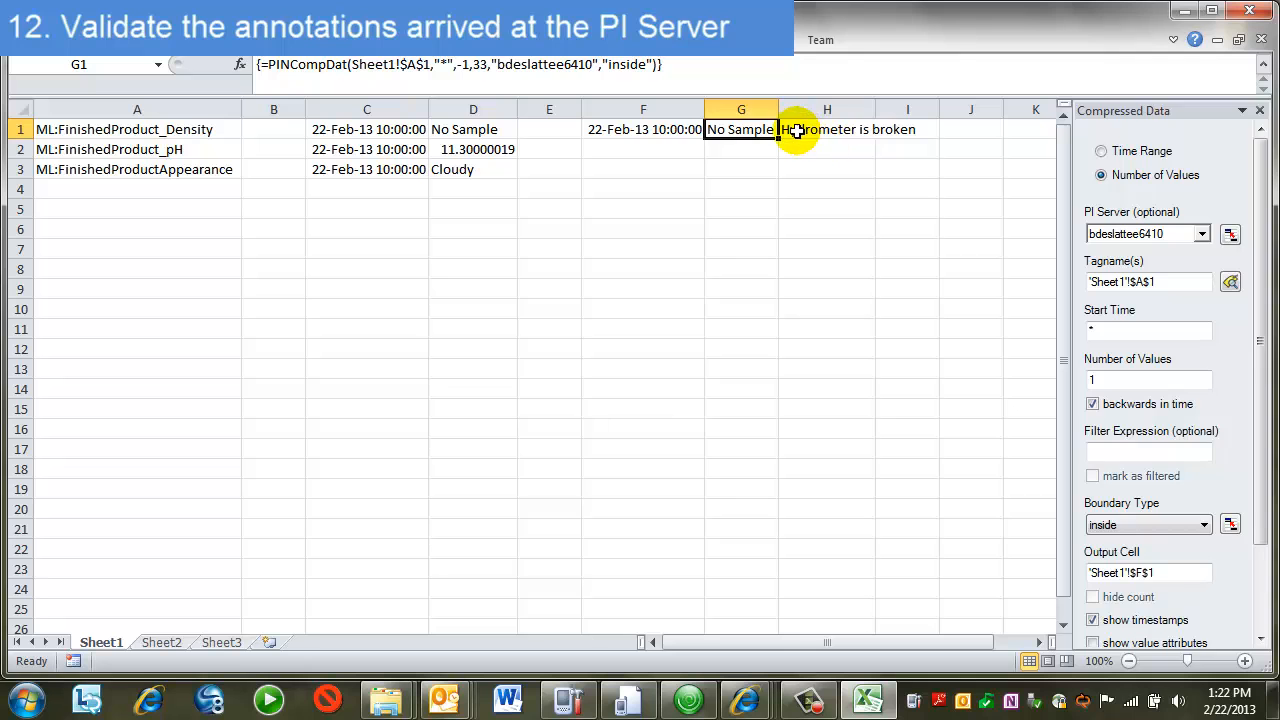
left_click(795, 131)
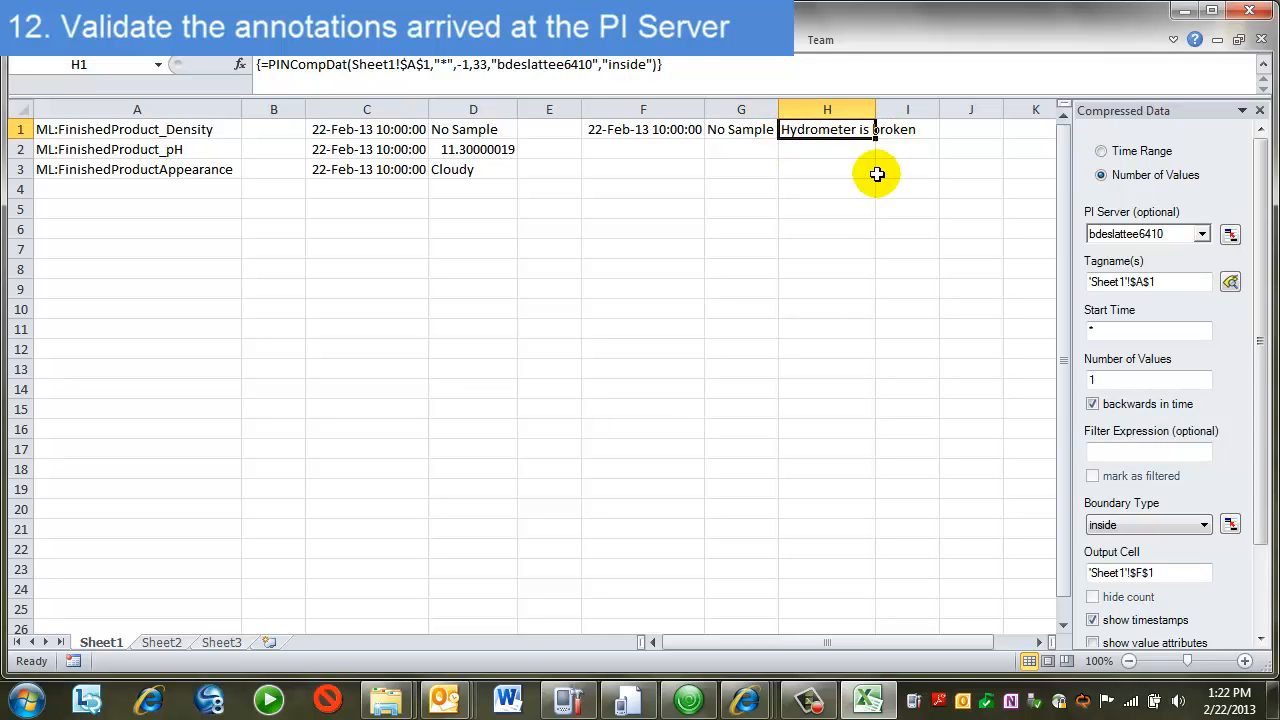
left_click(837, 209)
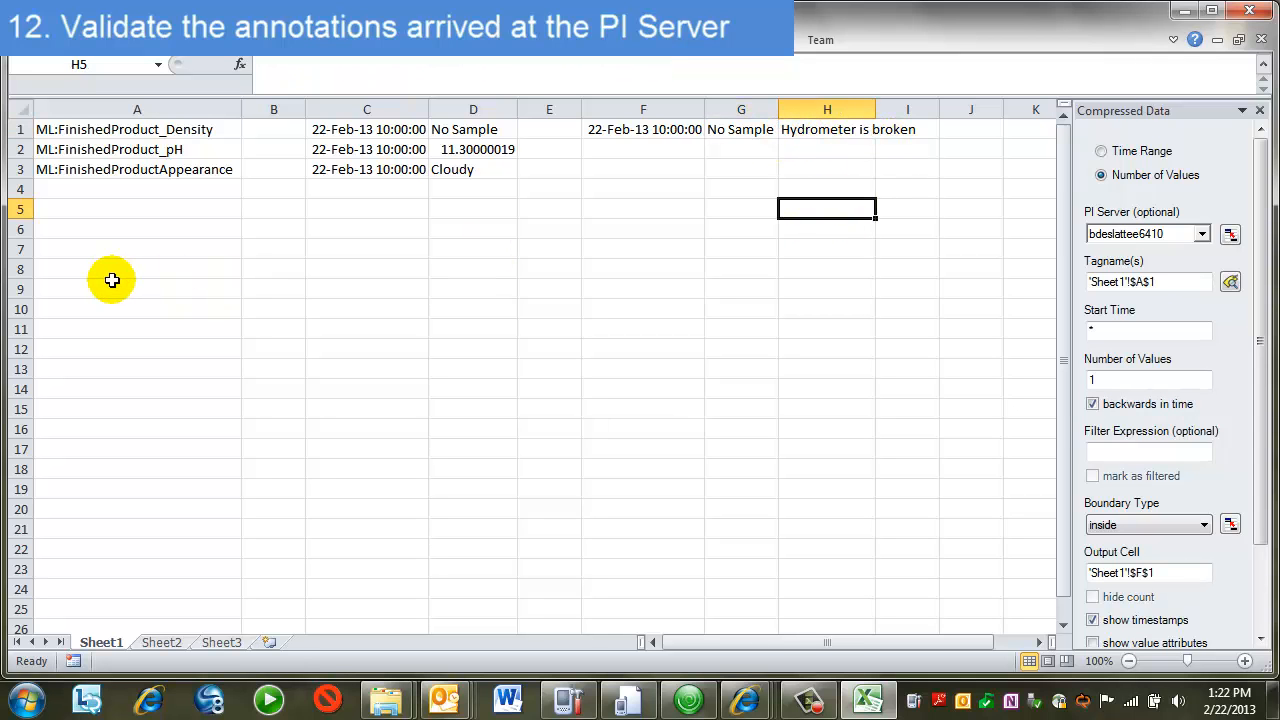